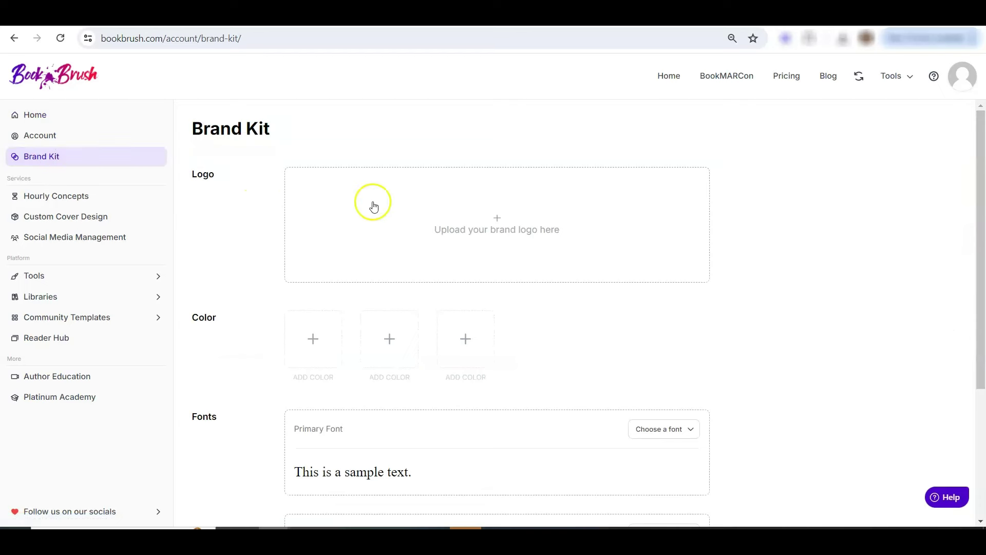
# - Review the Brand Kit's Logo, Color and Fonts sections
pyautogui.moveTo(223, 174); pyautogui.dragTo(192, 175)
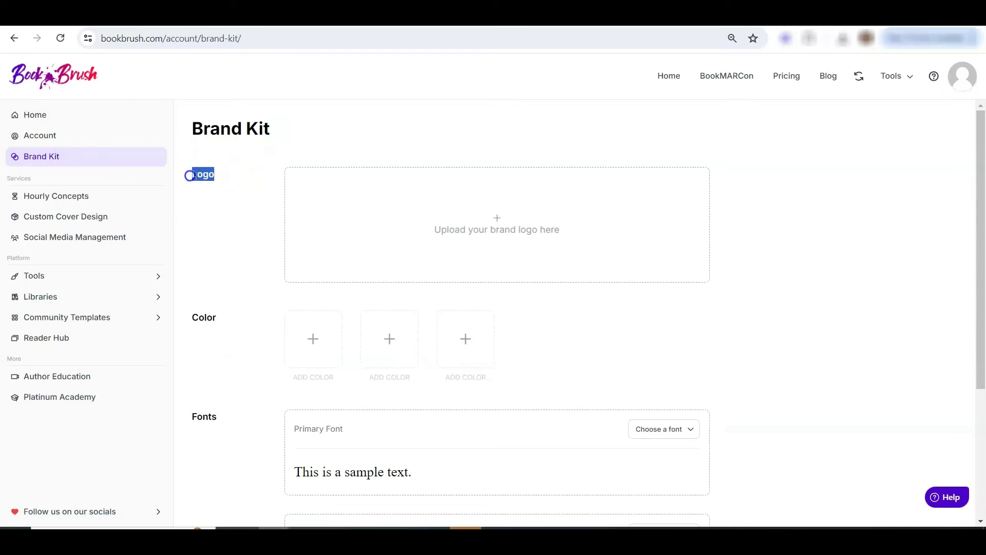
pyautogui.moveTo(221, 318); pyautogui.dragTo(192, 319)
pyautogui.click(225, 418)
pyautogui.scroll(-4, 776, 301)
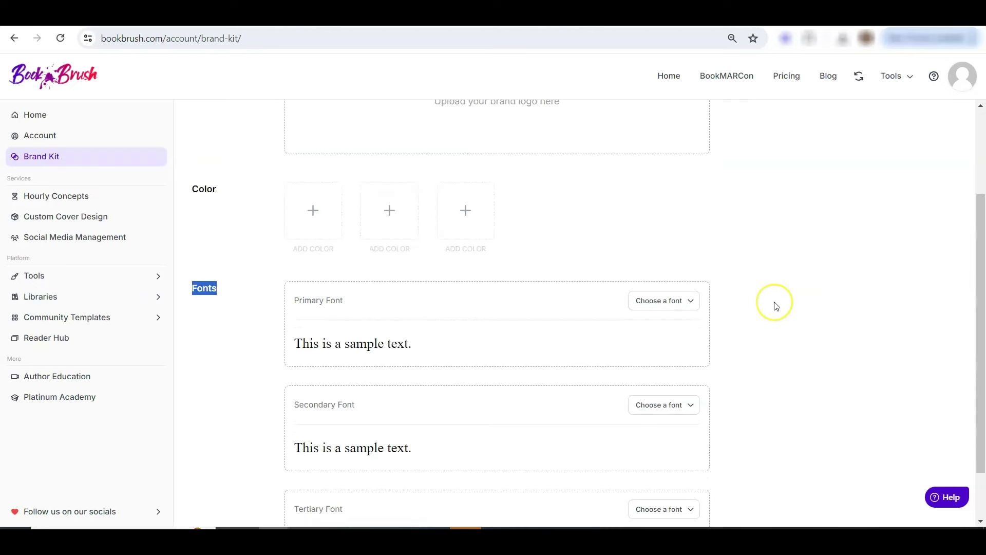
pyautogui.scroll(4, 791, 342)
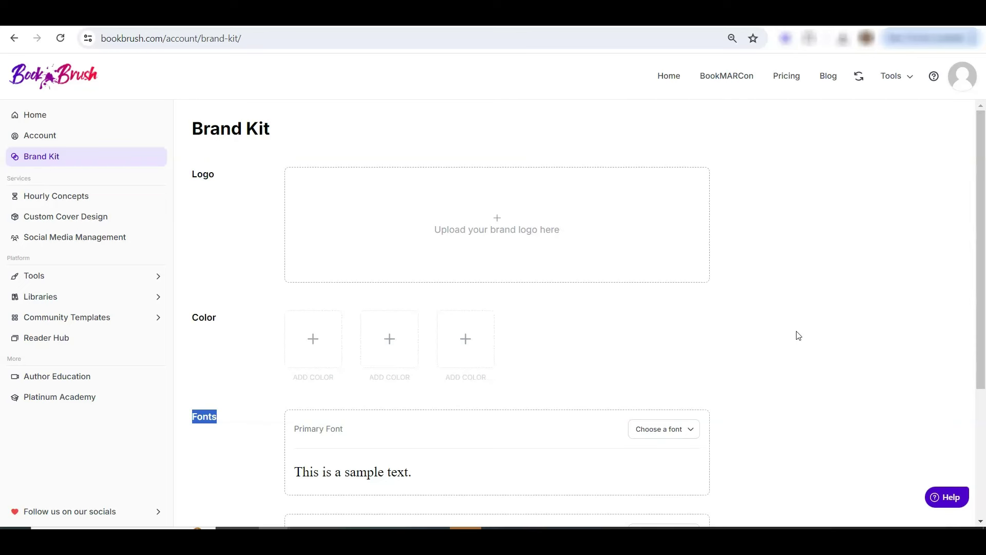
pyautogui.click(665, 322)
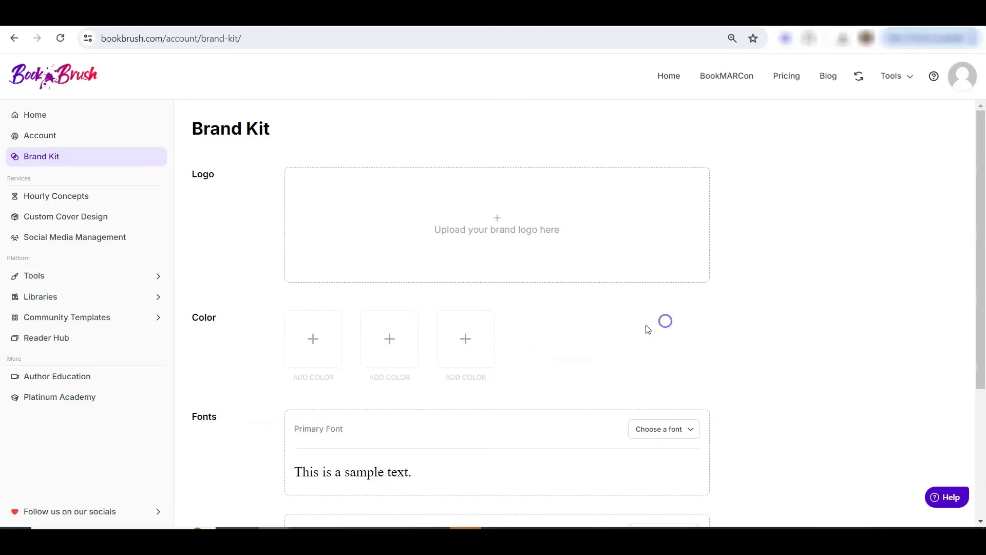
# - Add purple #7700FF as the first brand colour
pyautogui.click(311, 340)
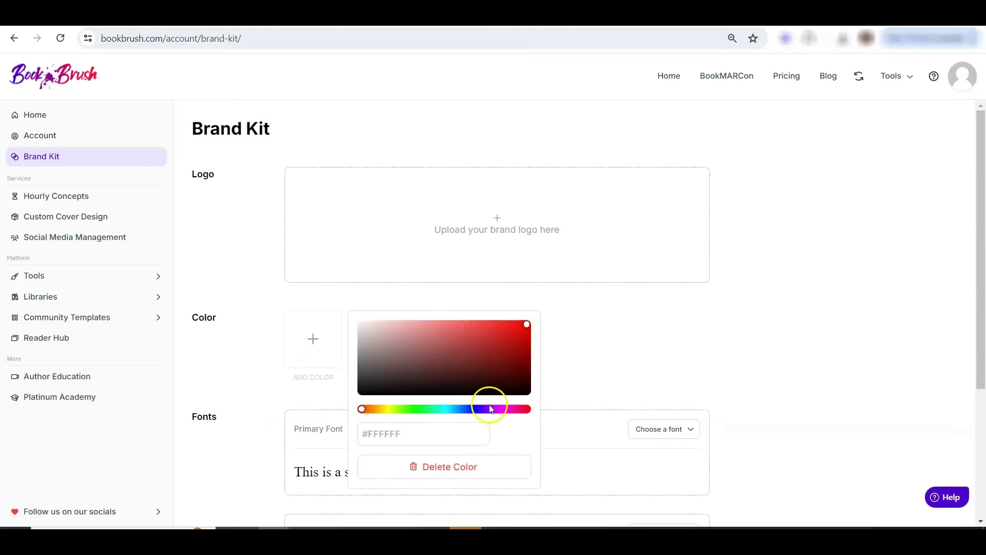
pyautogui.click(489, 409)
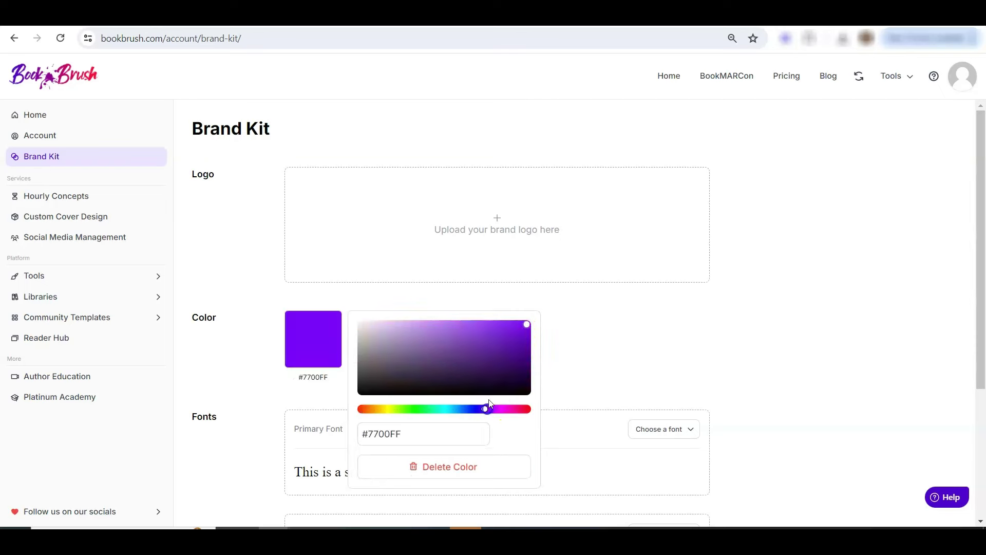
pyautogui.moveTo(414, 434); pyautogui.dragTo(364, 433)
pyautogui.click(414, 433)
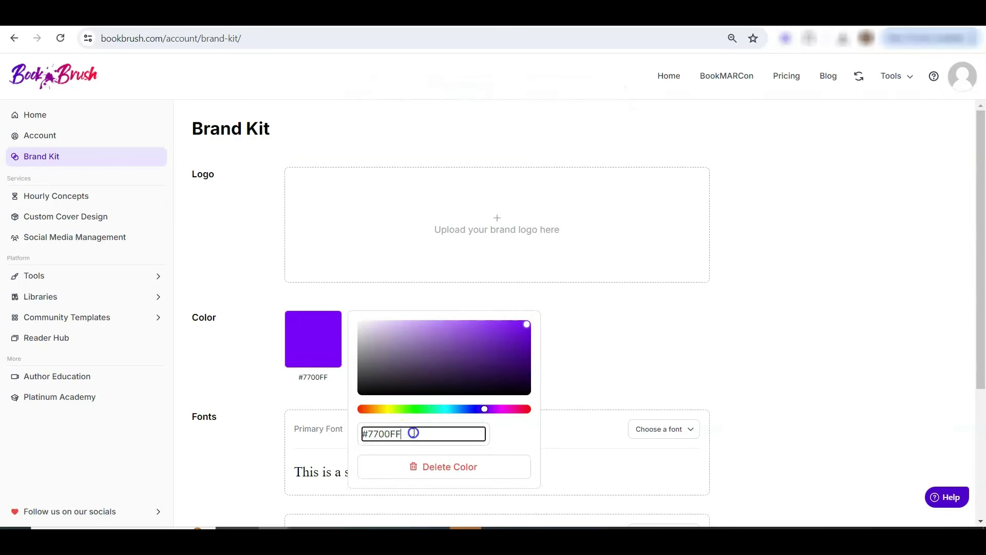
pyautogui.click(702, 310)
# - Add pink #FF00D0 and red #FF004D as the second and third brand colours
pyautogui.click(383, 336)
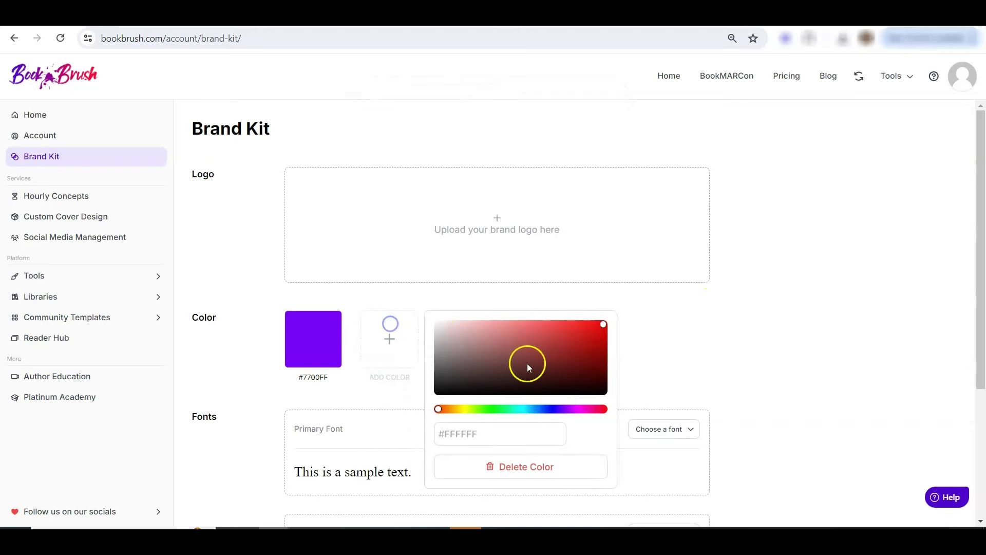
pyautogui.click(580, 408)
pyautogui.click(663, 338)
pyautogui.click(464, 335)
pyautogui.click(676, 408)
pyautogui.click(769, 324)
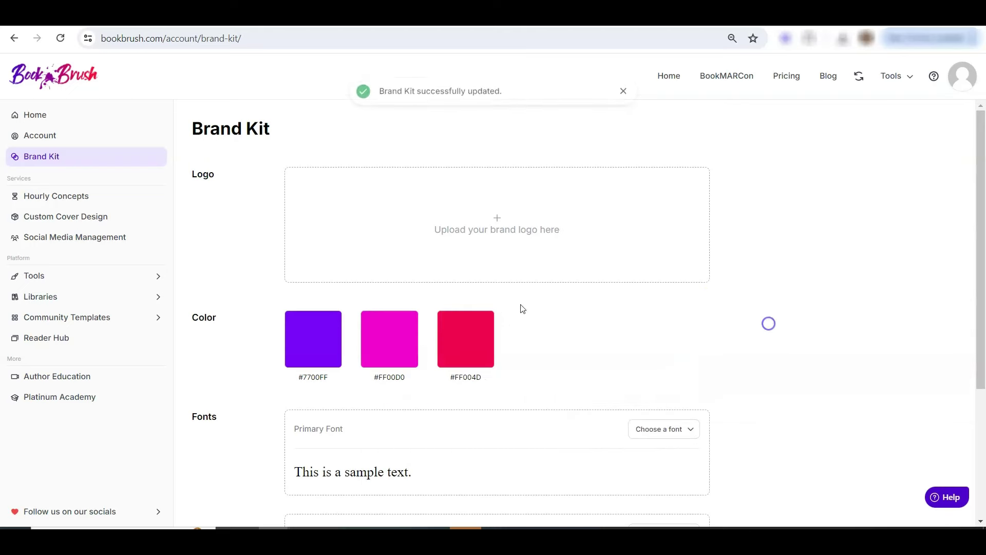
# - Set the Brand Kit primary font to Domine
pyautogui.moveTo(163, 293)
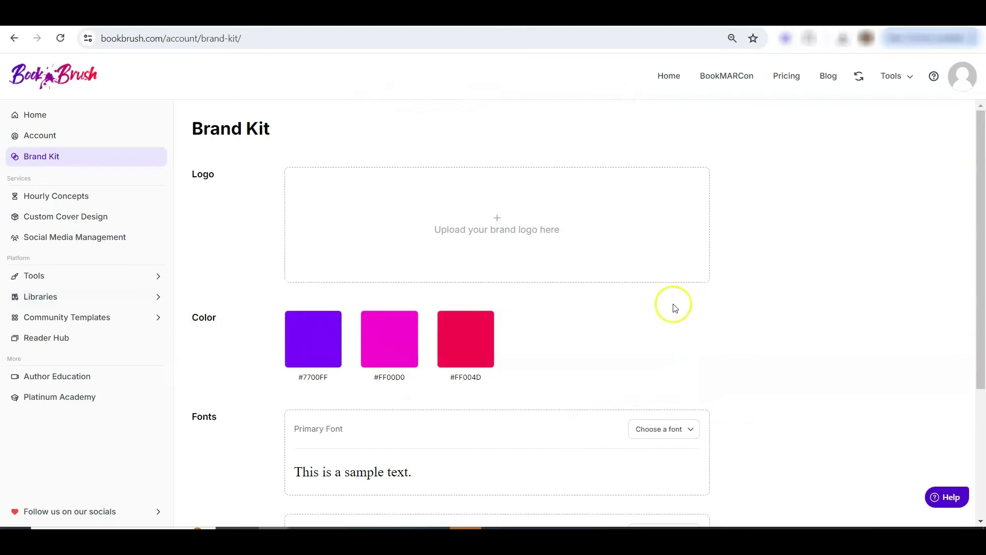
pyautogui.scroll(-4, 874, 288)
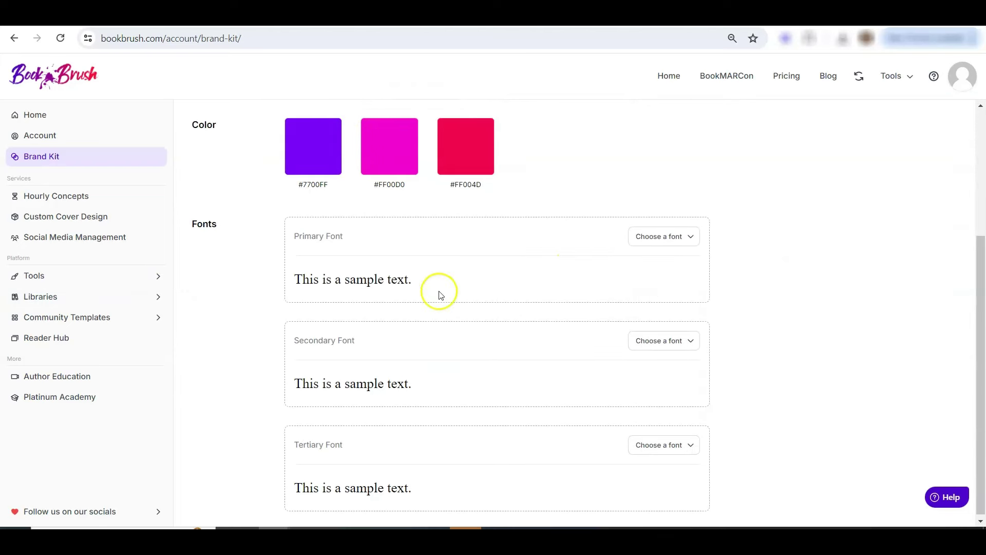
pyautogui.click(689, 239)
pyautogui.scroll(-6, 646, 373)
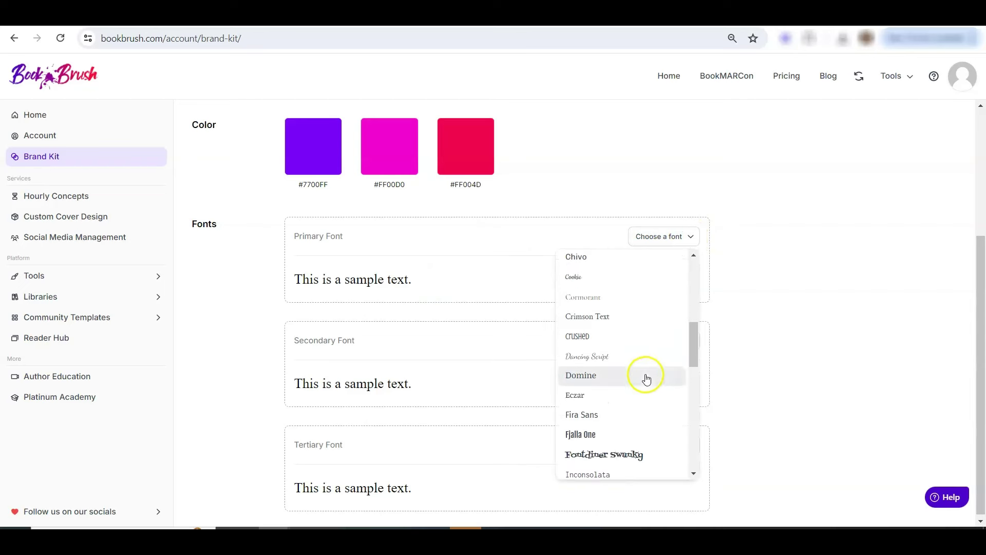
pyautogui.click(646, 378)
pyautogui.moveTo(297, 278); pyautogui.dragTo(446, 278)
pyautogui.click(311, 279)
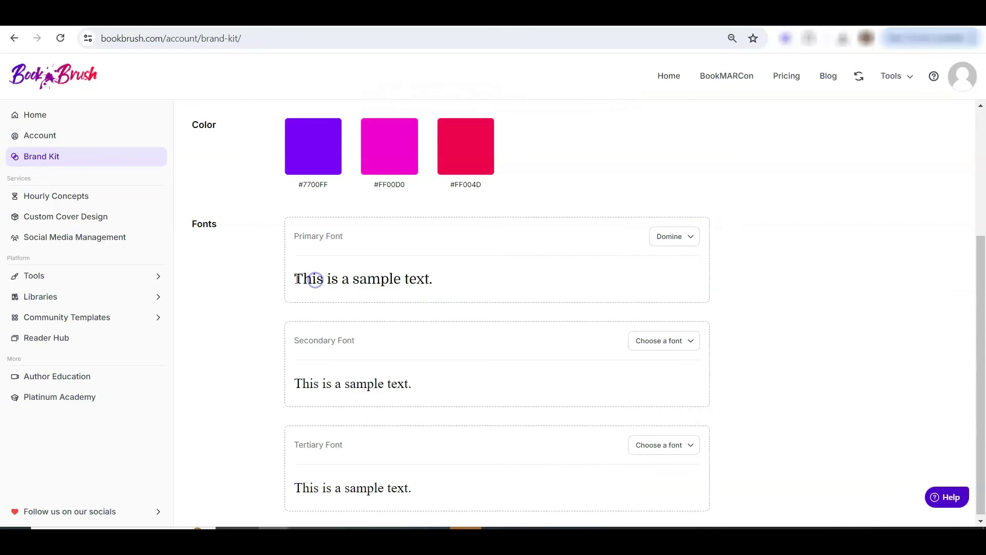
pyautogui.moveTo(314, 279); pyautogui.dragTo(458, 280)
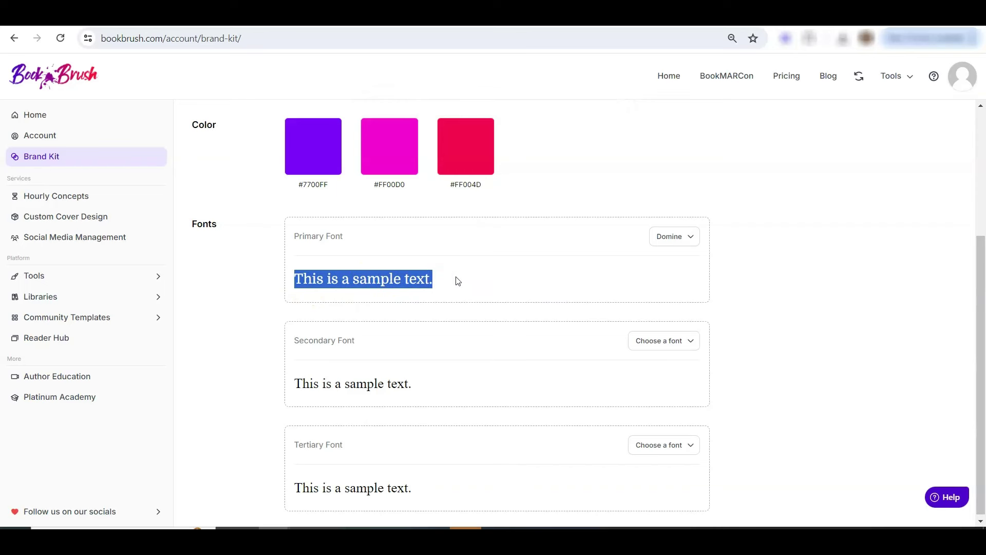
# - Set the Brand Kit secondary font to Libre Franklin
pyautogui.moveTo(294, 339); pyautogui.dragTo(380, 341)
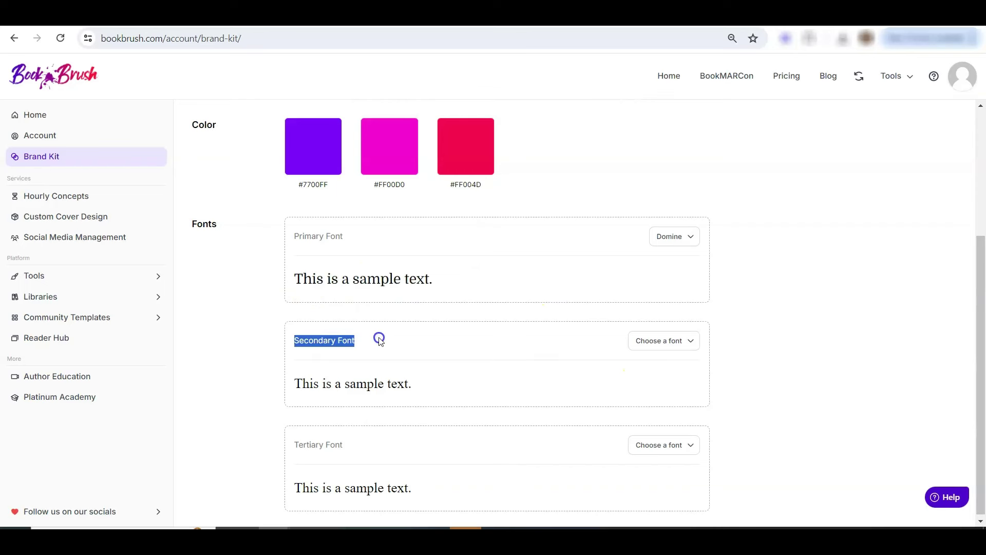
pyautogui.click(692, 341)
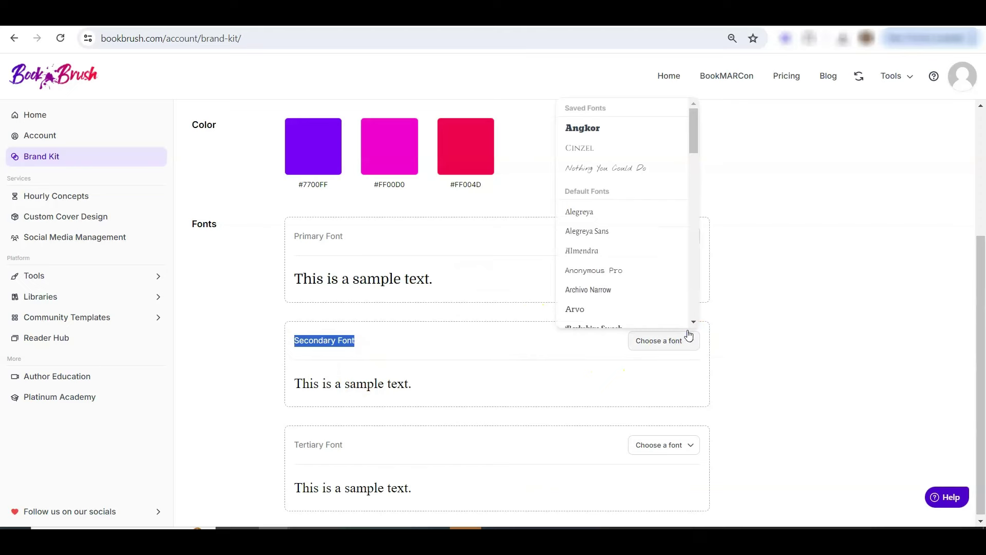
pyautogui.scroll(-5, 627, 292)
pyautogui.click(617, 275)
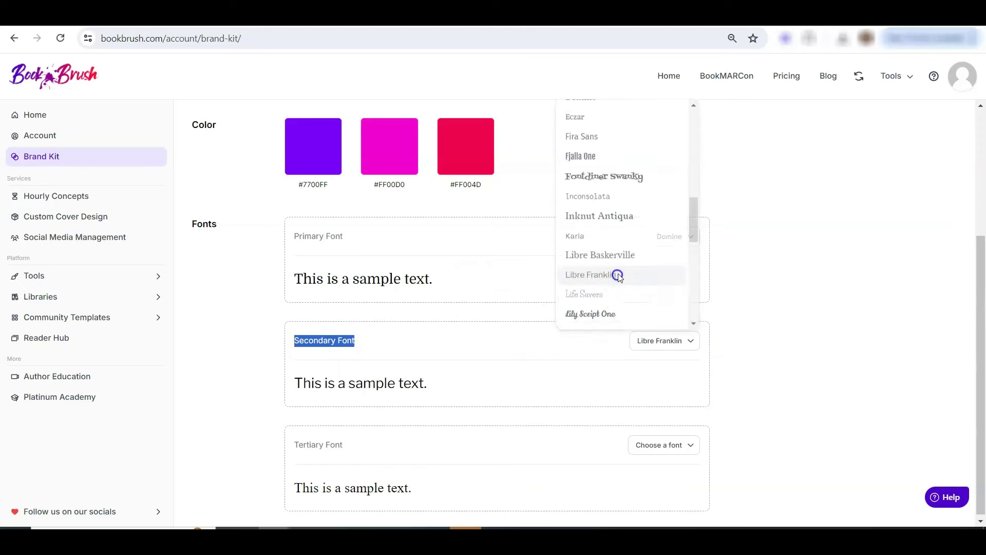
pyautogui.tripleClick(304, 279)
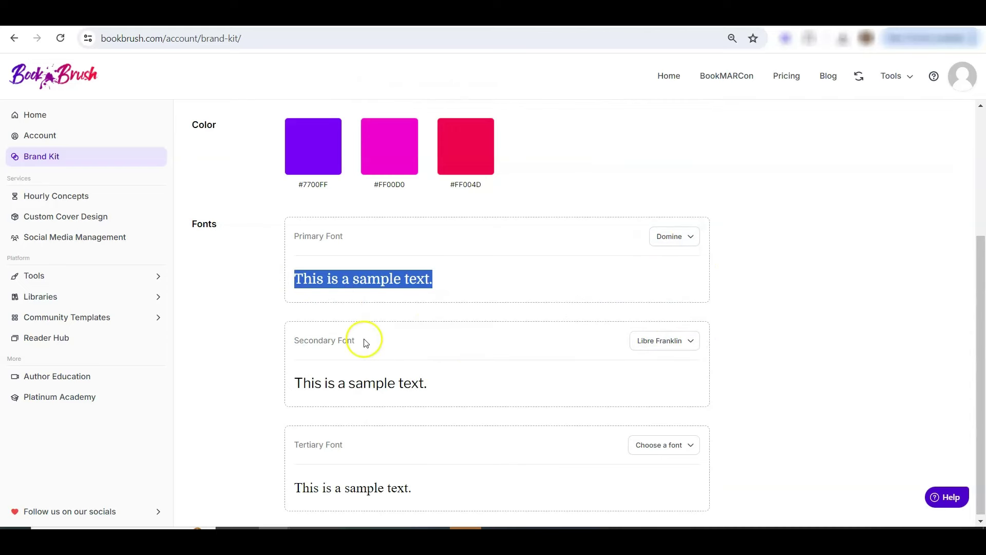
pyautogui.moveTo(364, 342); pyautogui.dragTo(288, 339)
# - Upload the brand logo image into the Brand Kit's logo box
pyautogui.scroll(4, 812, 322)
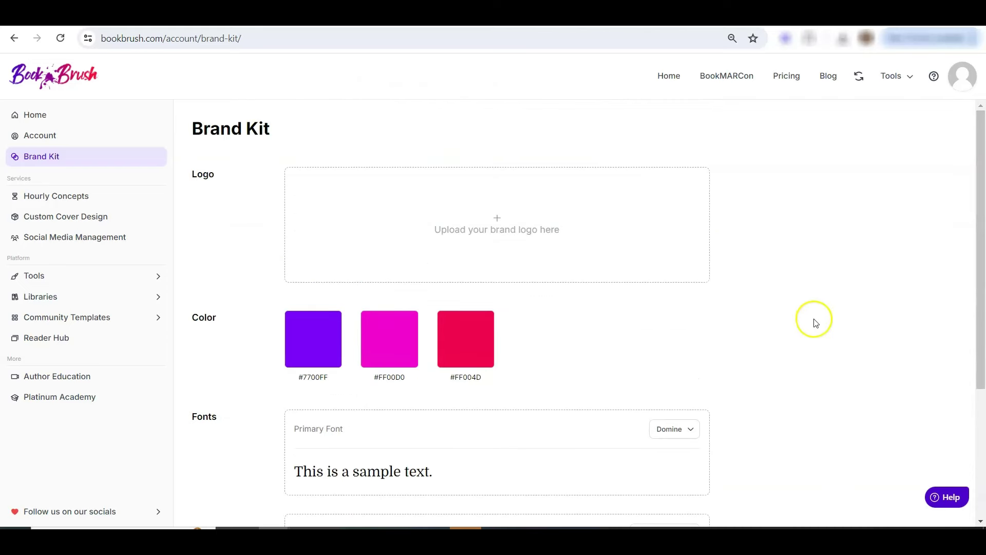
pyautogui.click(488, 221)
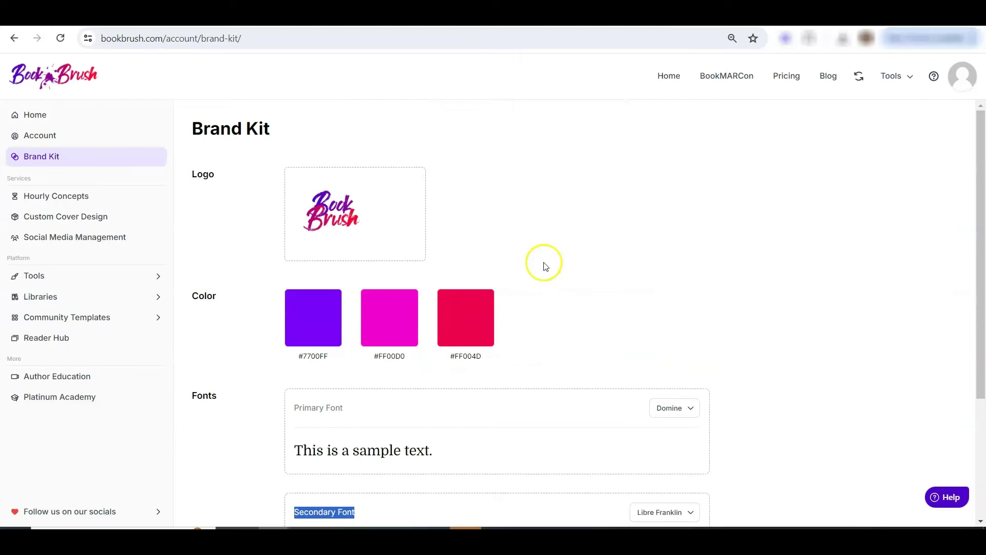
# - Start a blank Facebook ad design and add an 'Add Text Here' text box lower on the canvas
pyautogui.moveTo(44, 280)
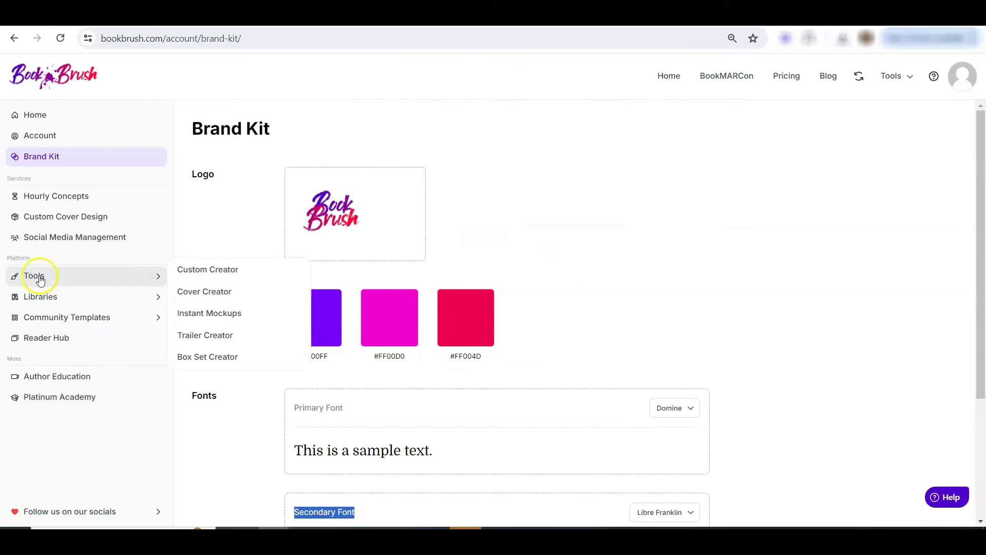
pyautogui.click(216, 270)
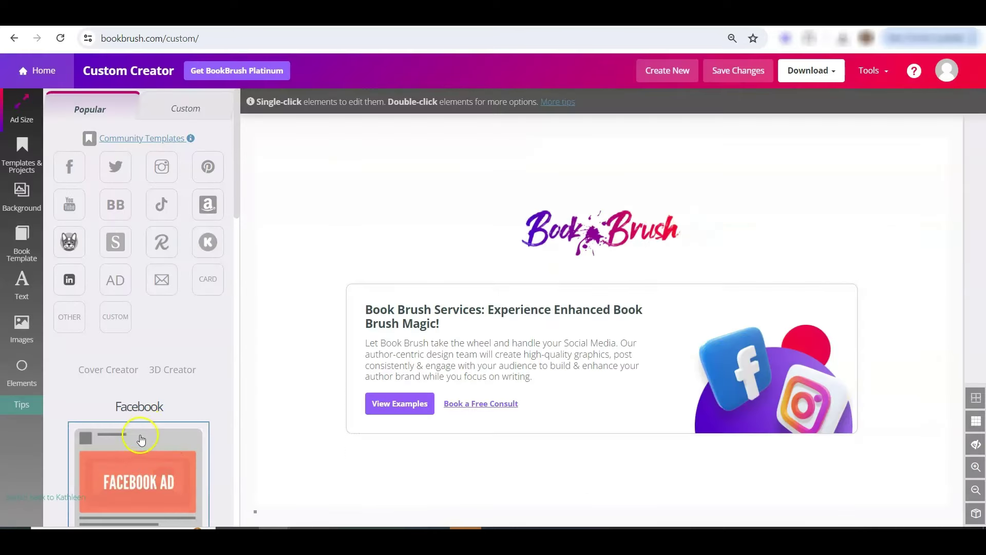
pyautogui.click(137, 441)
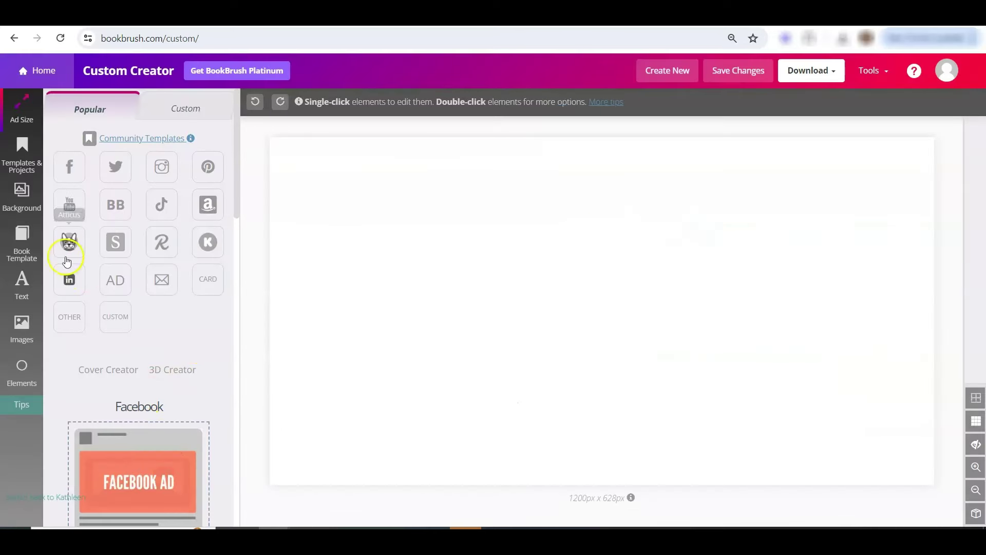
pyautogui.click(22, 286)
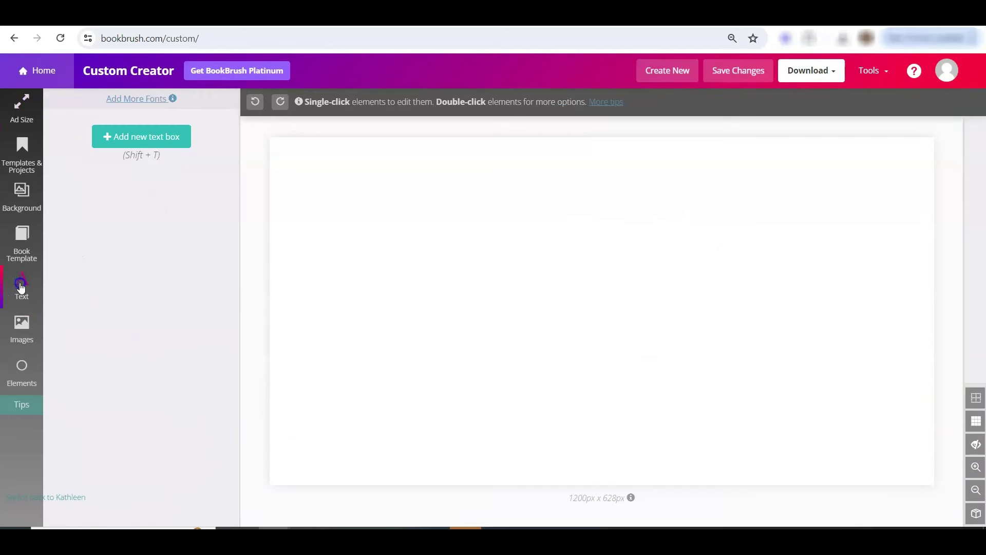
pyautogui.click(116, 136)
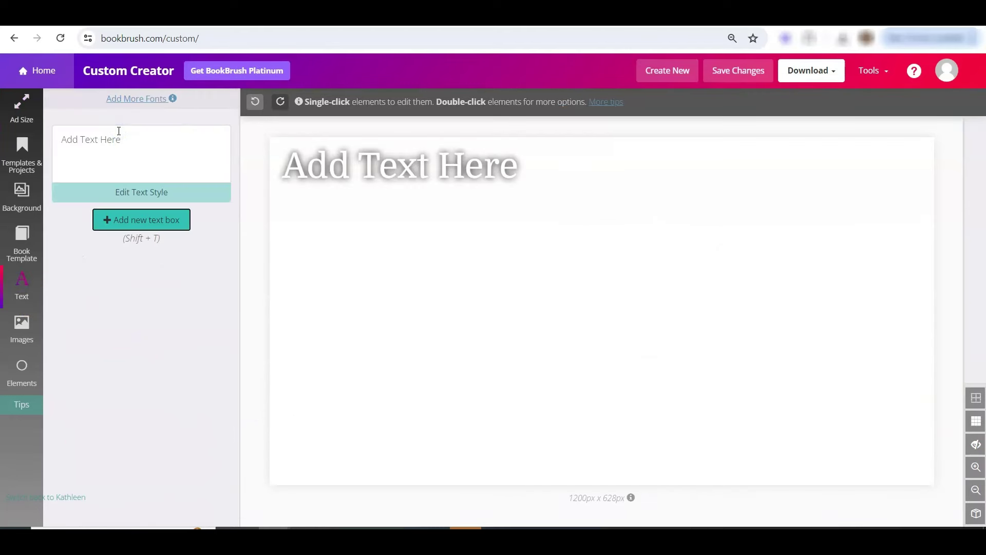
pyautogui.moveTo(368, 165); pyautogui.dragTo(376, 190)
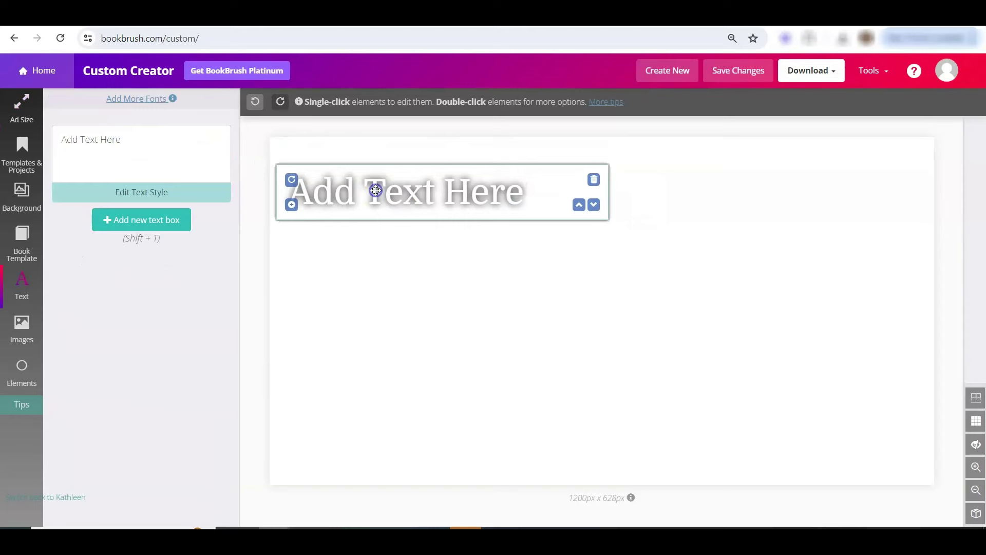
# - Raise the text size to 93 and widen the box to fit one line
pyautogui.click(400, 189)
pyautogui.doubleClick(403, 189)
pyautogui.click(211, 225)
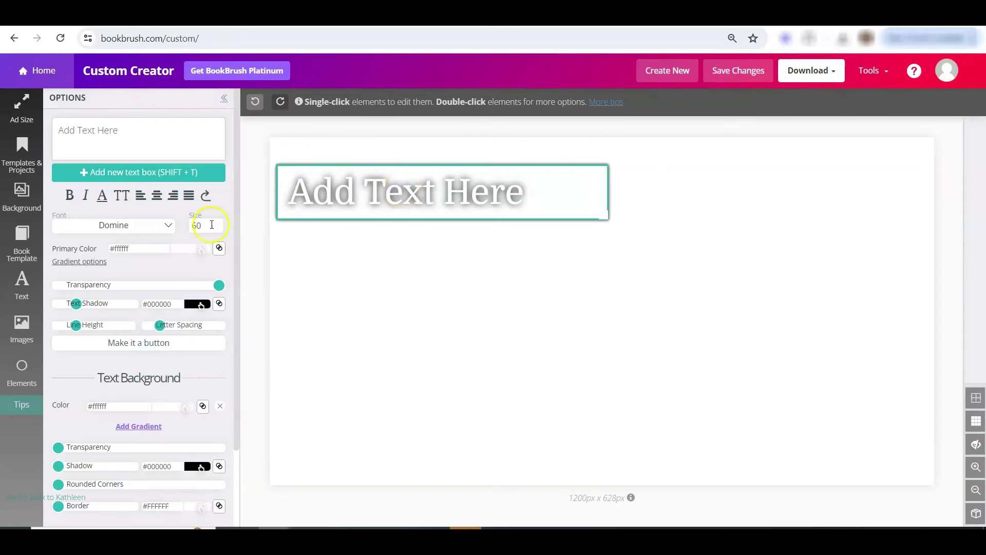
pyautogui.click(147, 224)
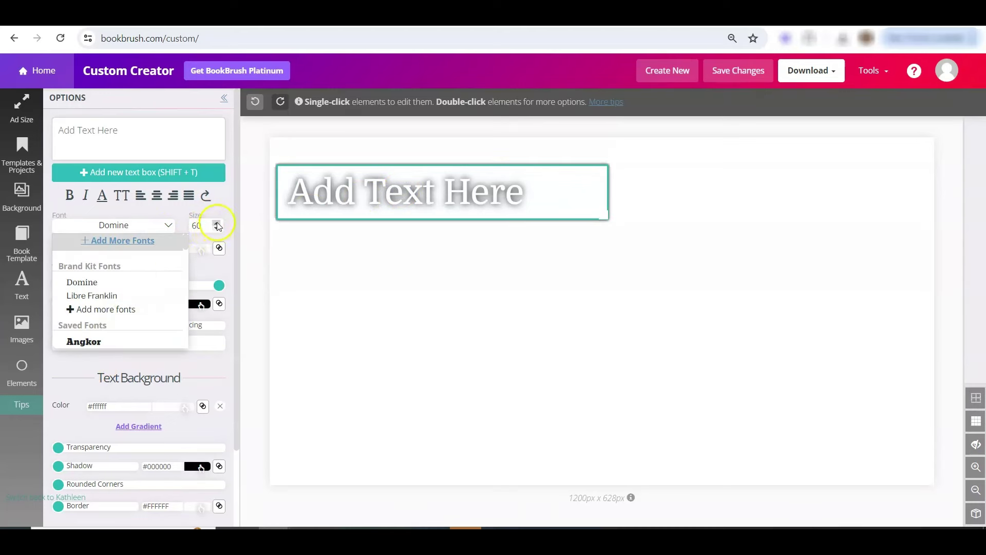
pyautogui.moveTo(218, 224); pyautogui.dragTo(218, 223)
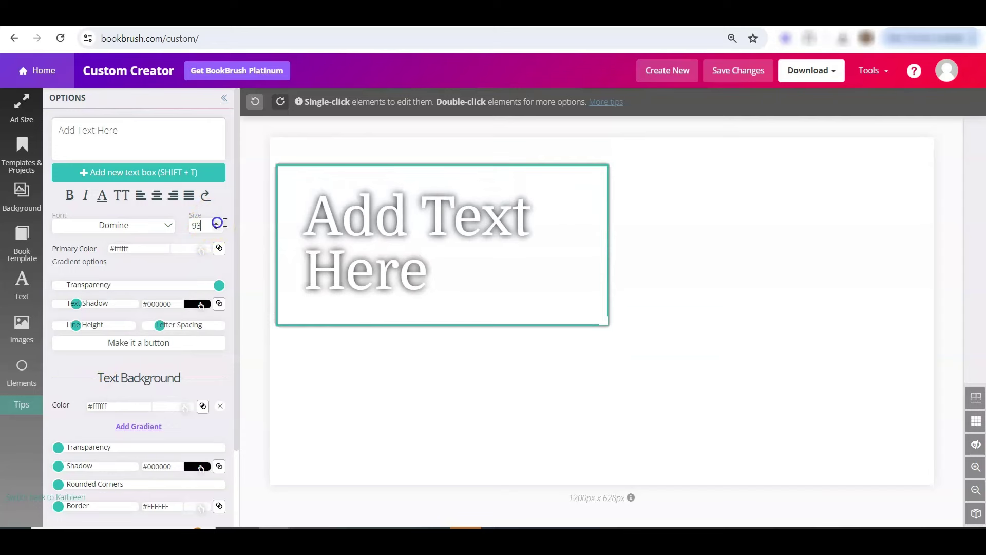
pyautogui.moveTo(610, 256); pyautogui.dragTo(755, 242)
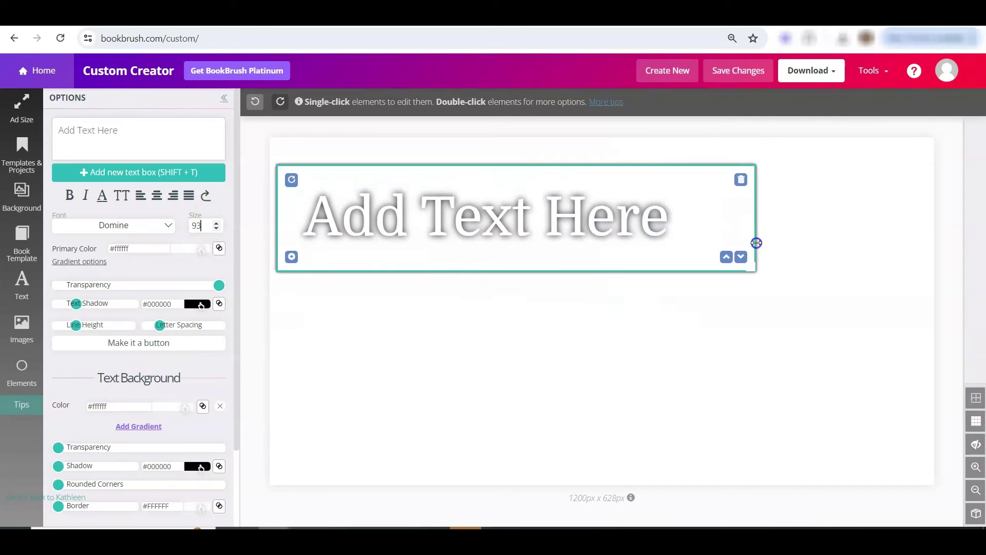
pyautogui.click(357, 147)
# - Make the 'Add Text Here' text size 150 in brand-kit purple #7700ff
pyautogui.moveTo(339, 168)
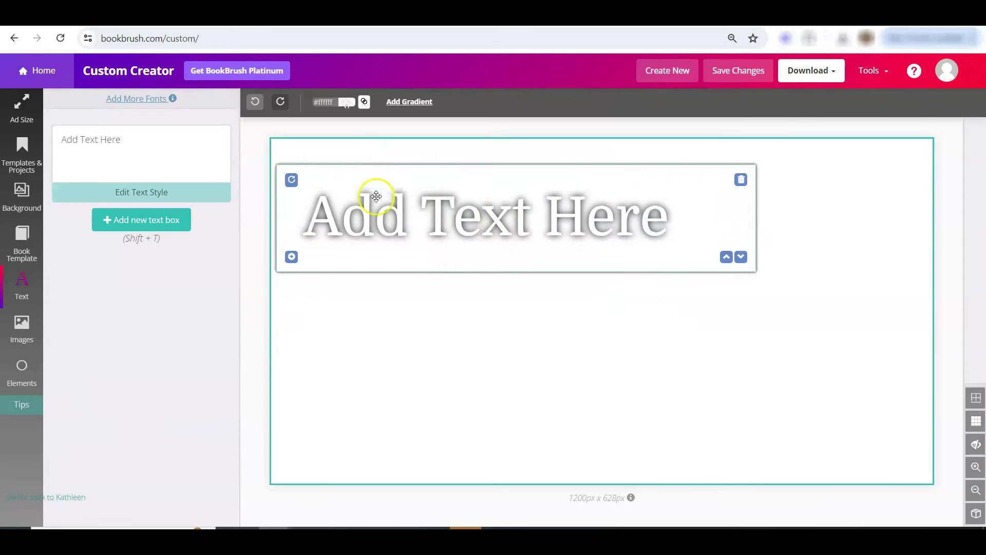
pyautogui.click(376, 196)
pyautogui.scroll(10, 206, 225)
pyautogui.scroll(-5, 206, 225)
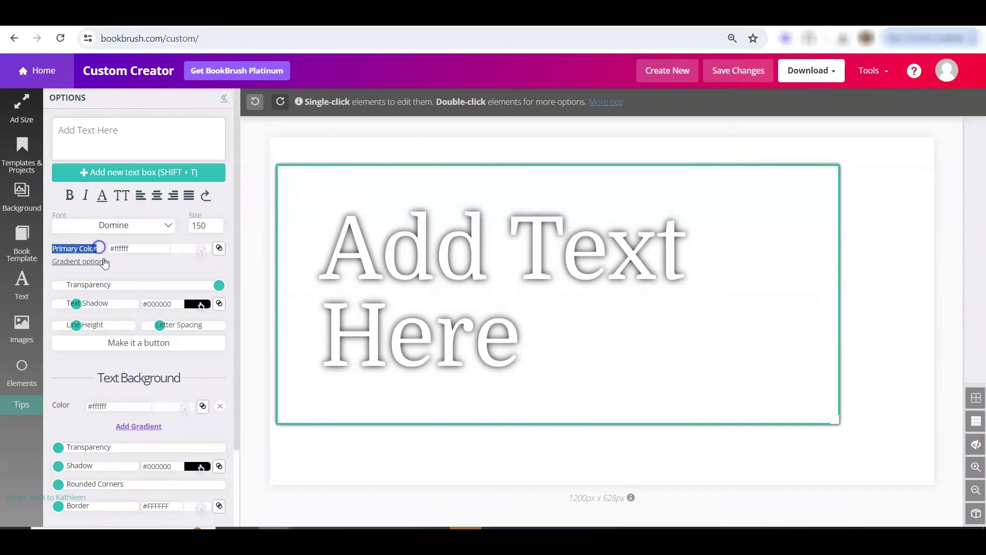
pyautogui.click(182, 253)
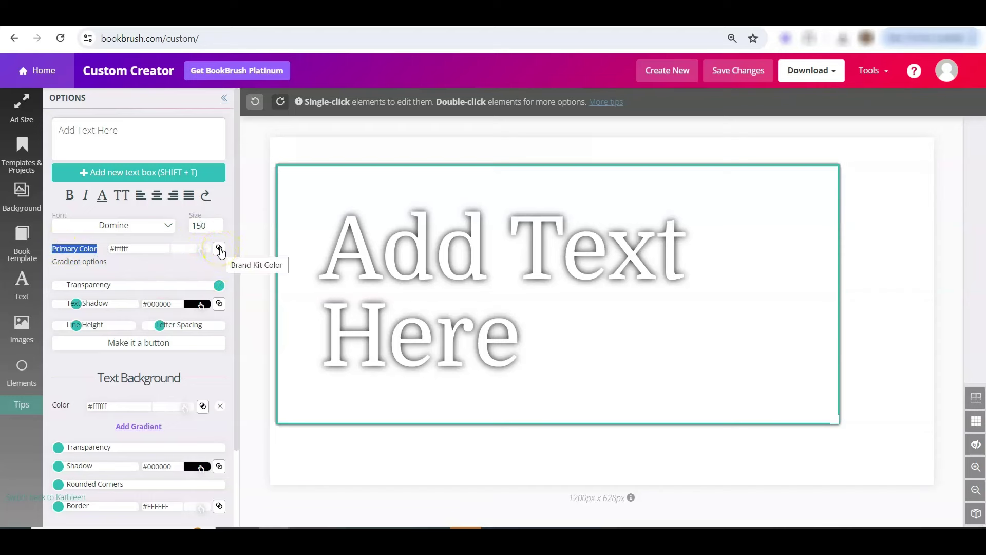
pyautogui.click(219, 250)
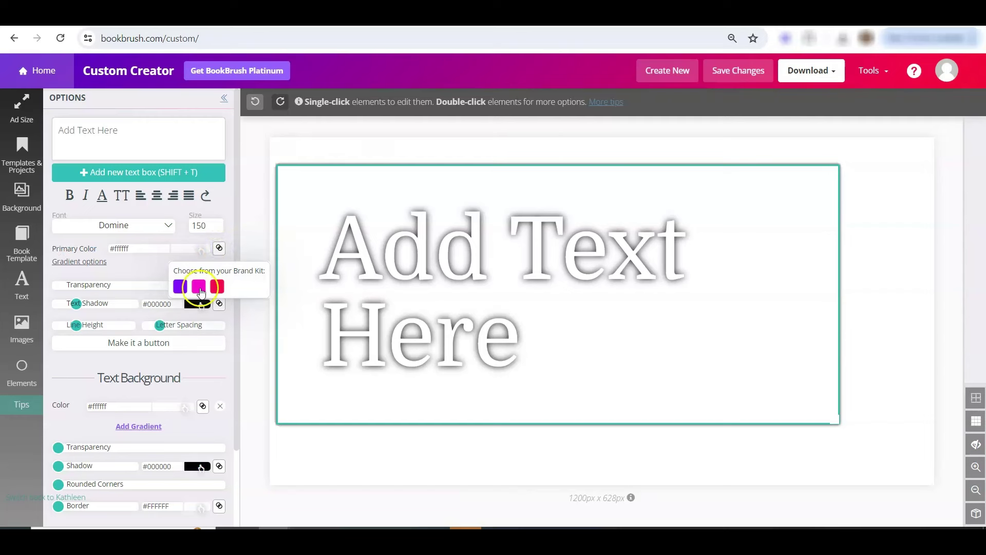
pyautogui.click(179, 283)
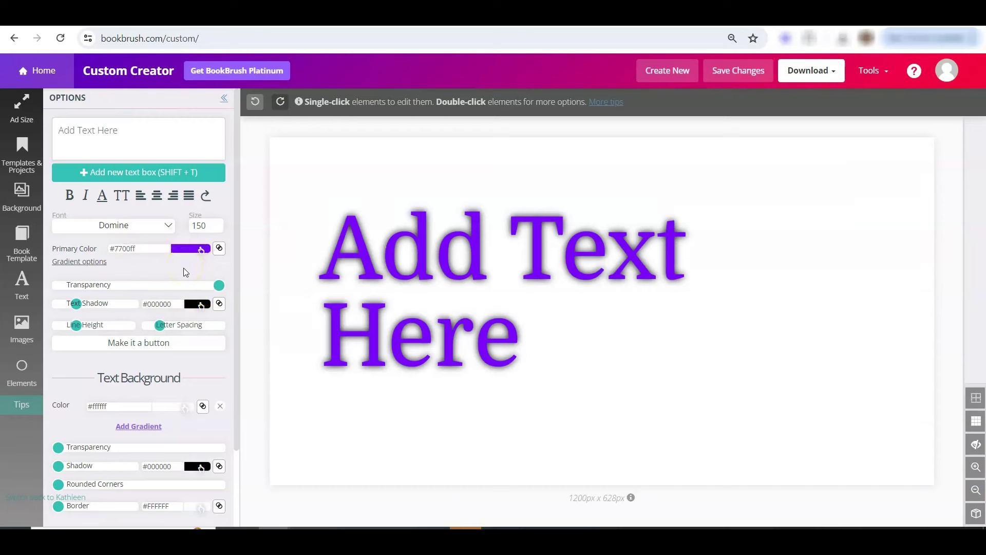
# - Centre-align the text and give it a gradient ending in brand-kit magenta #ff00d0
pyautogui.click(157, 196)
pyautogui.click(80, 262)
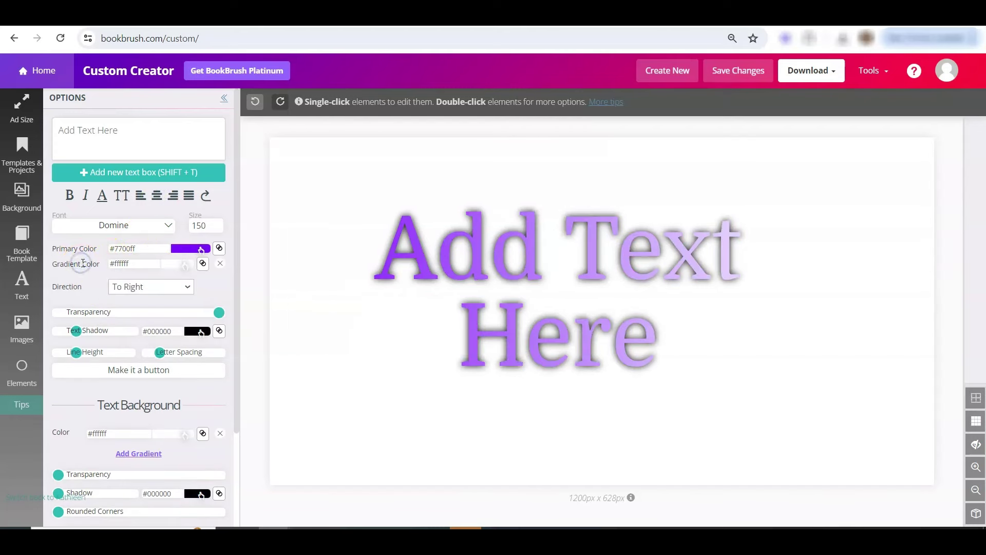
pyautogui.click(204, 264)
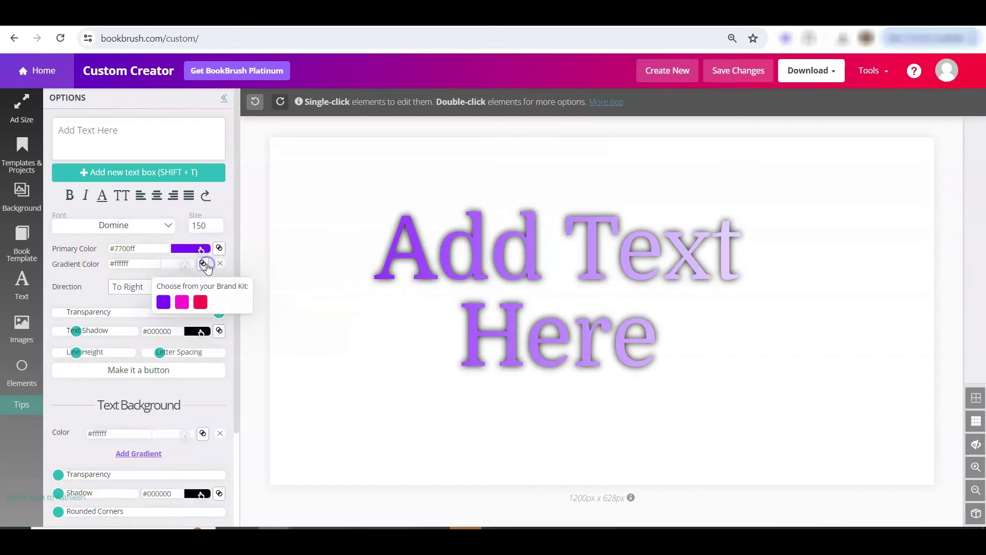
pyautogui.click(182, 303)
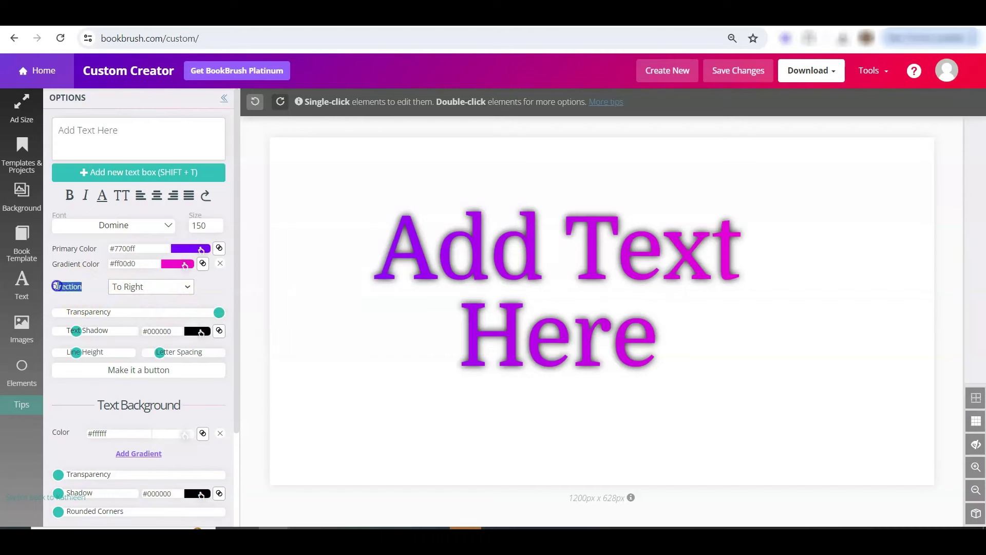
# - Try several gradient directions and settle on To Reverse Center
pyautogui.click(188, 287)
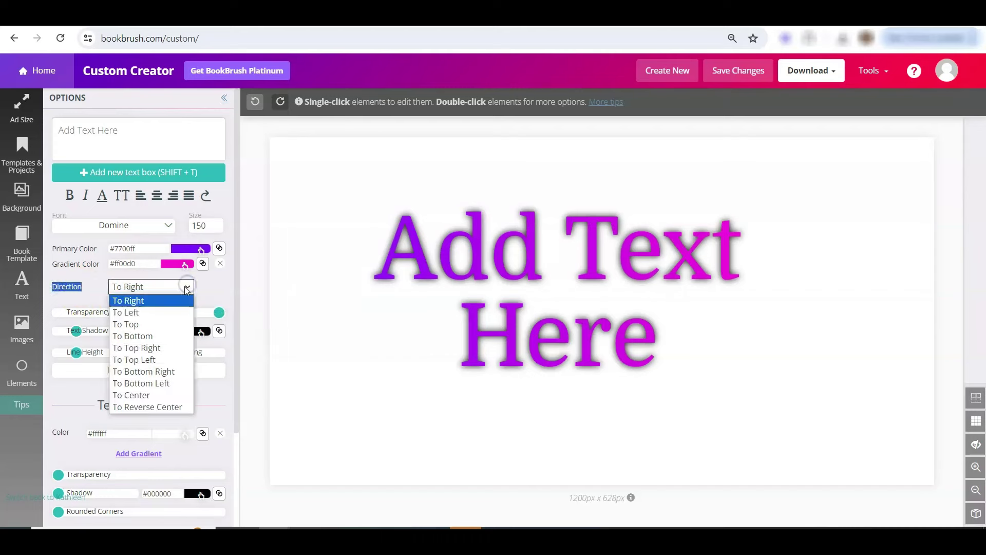
pyautogui.click(153, 359)
pyautogui.click(189, 287)
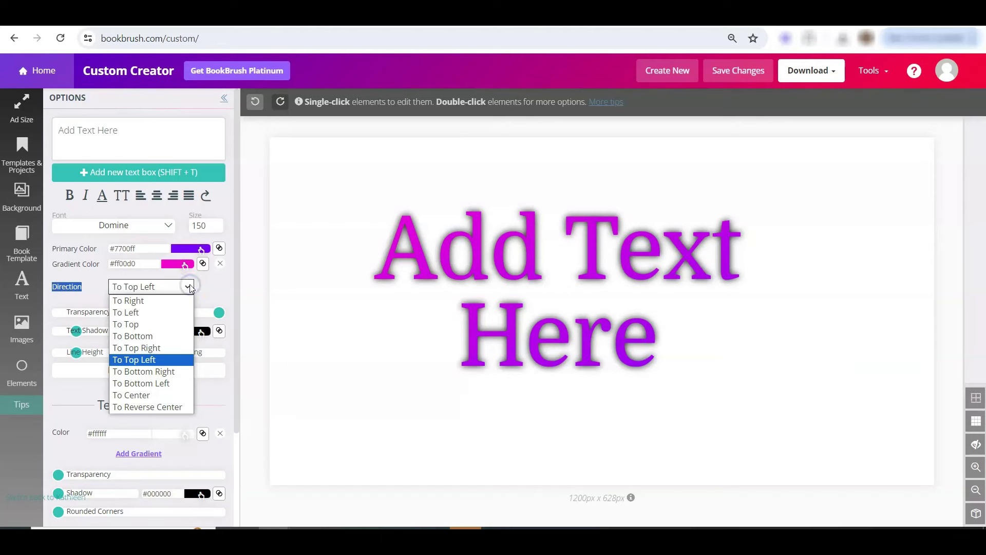
pyautogui.click(159, 383)
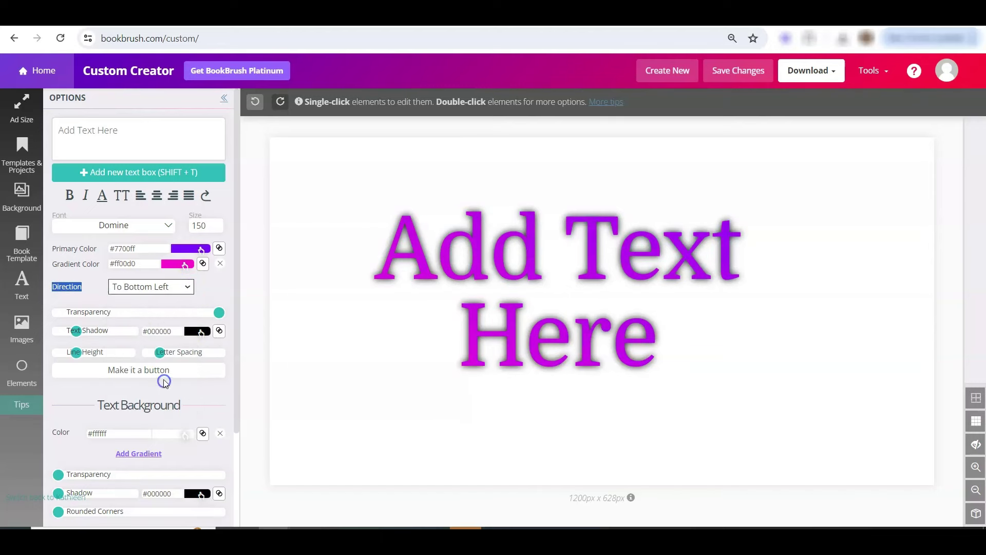
pyautogui.click(189, 287)
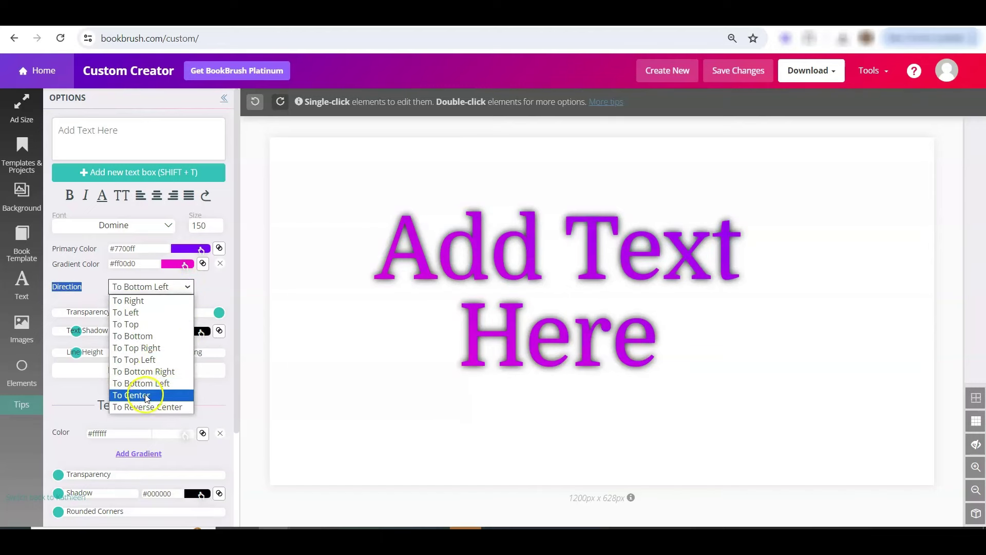
pyautogui.click(146, 396)
pyautogui.click(175, 287)
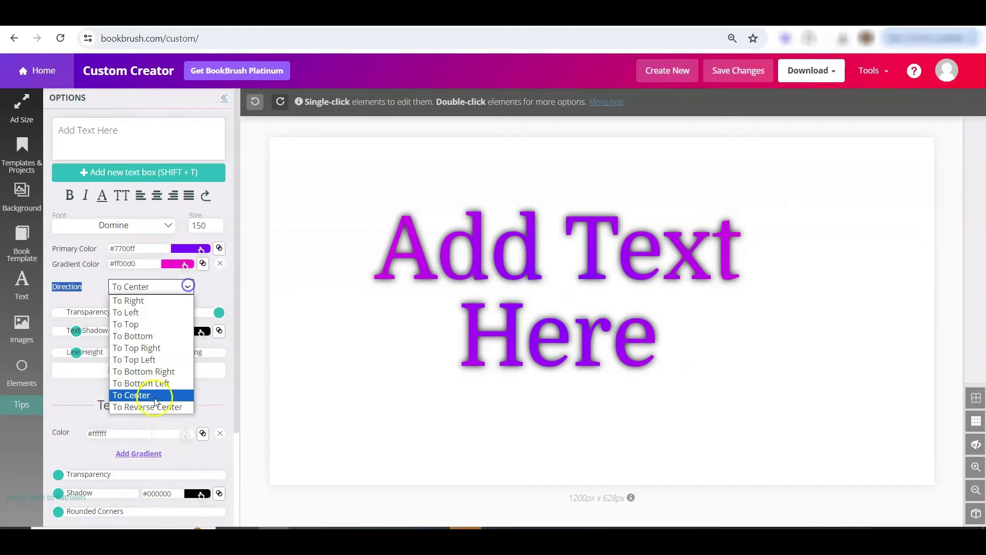
pyautogui.click(150, 406)
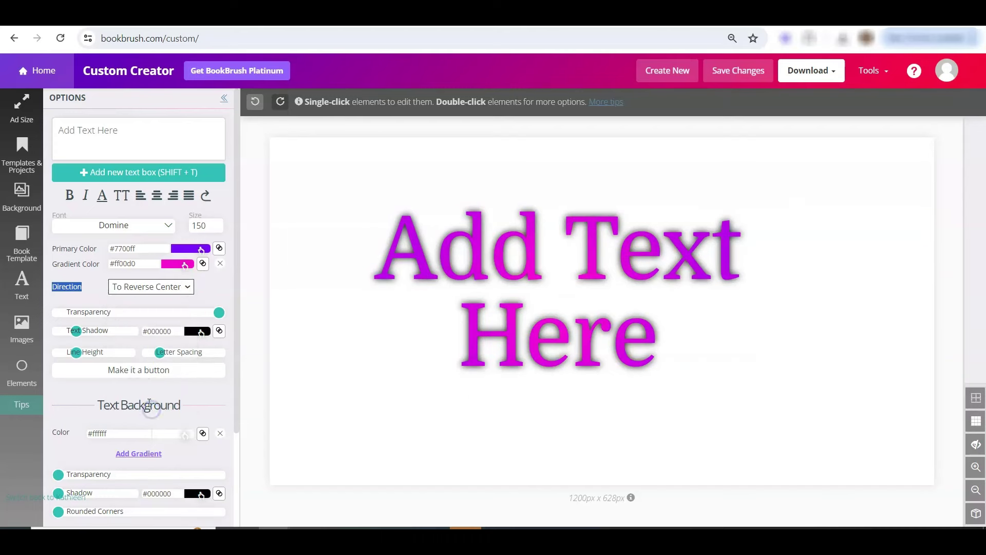
pyautogui.click(207, 400)
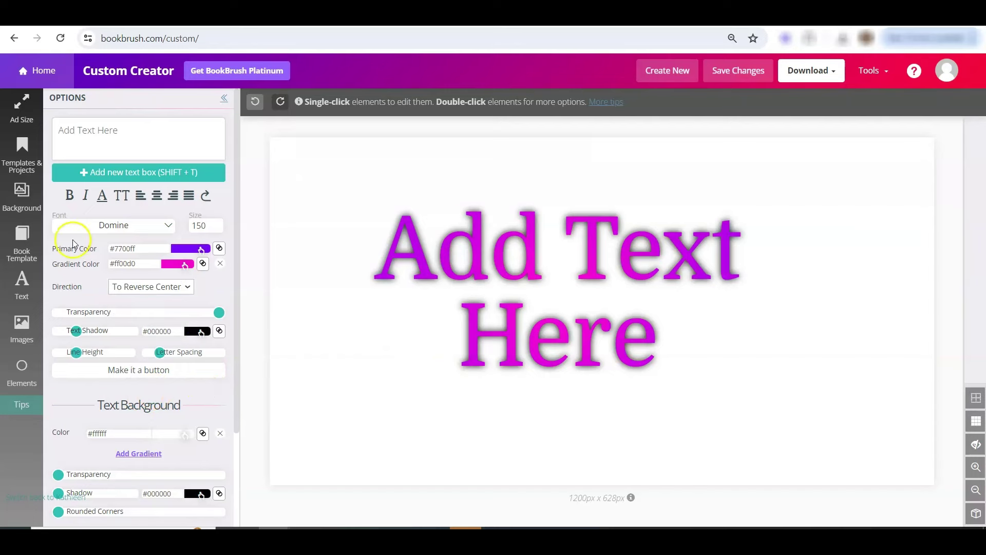
# - Set the canvas background colour to brand-kit red #ff004d
pyautogui.click(22, 202)
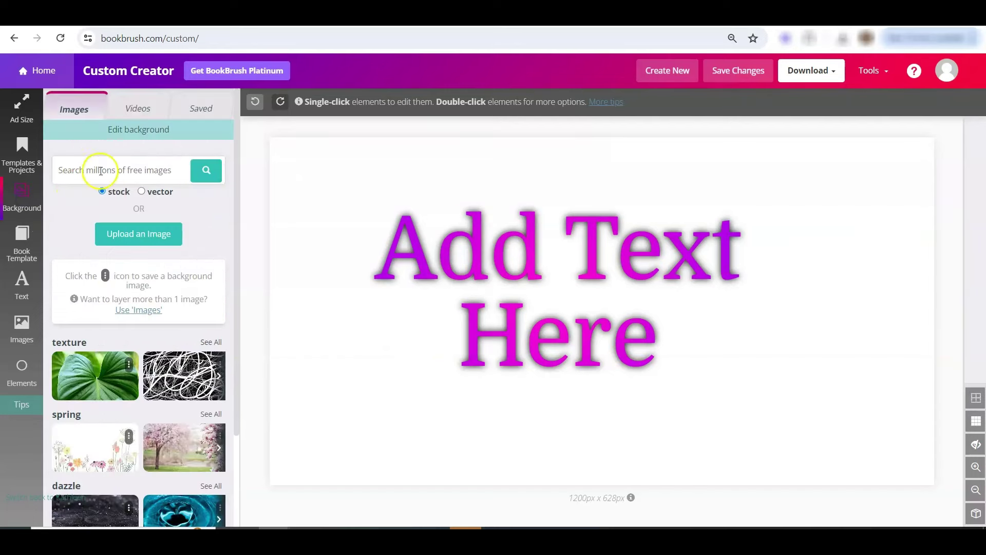
pyautogui.click(105, 128)
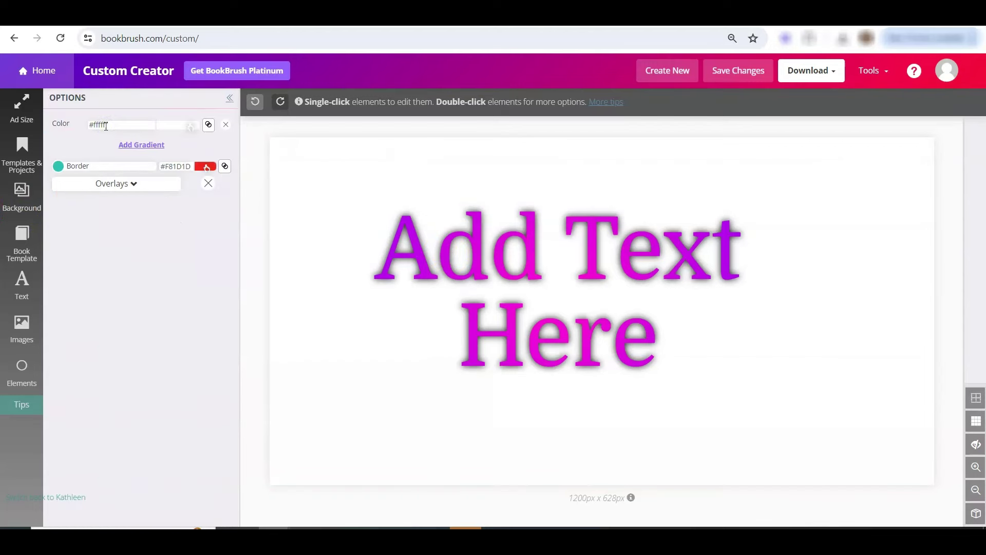
pyautogui.click(208, 126)
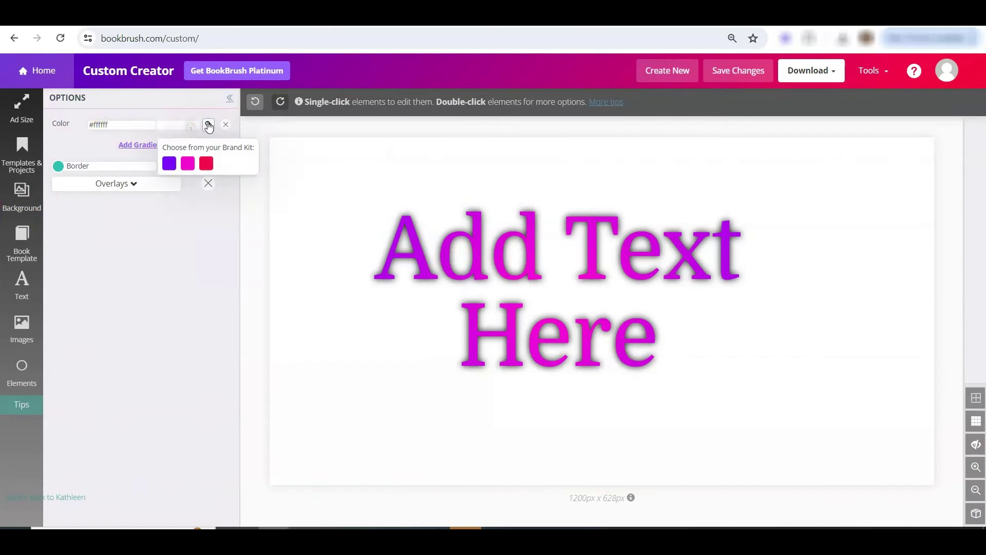
pyautogui.click(206, 164)
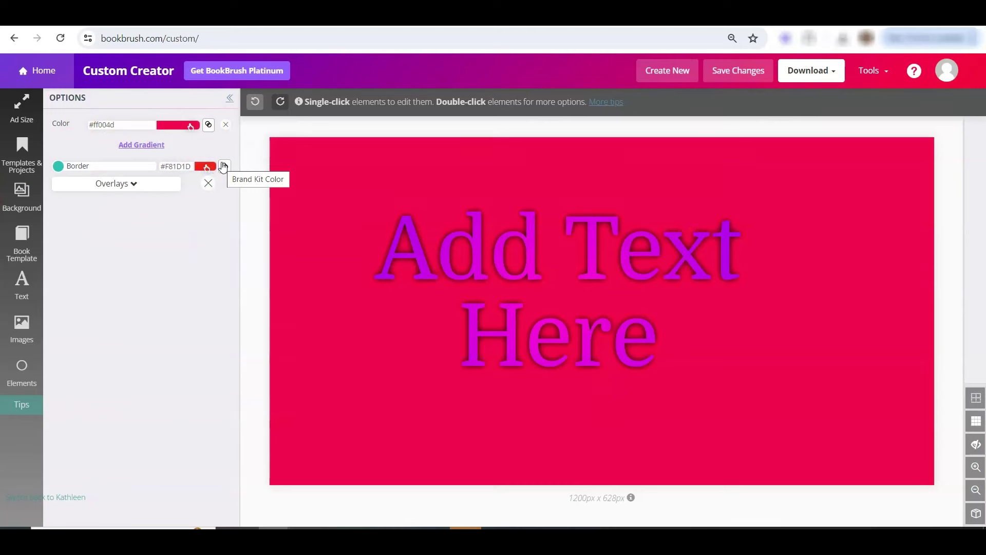
pyautogui.click(200, 221)
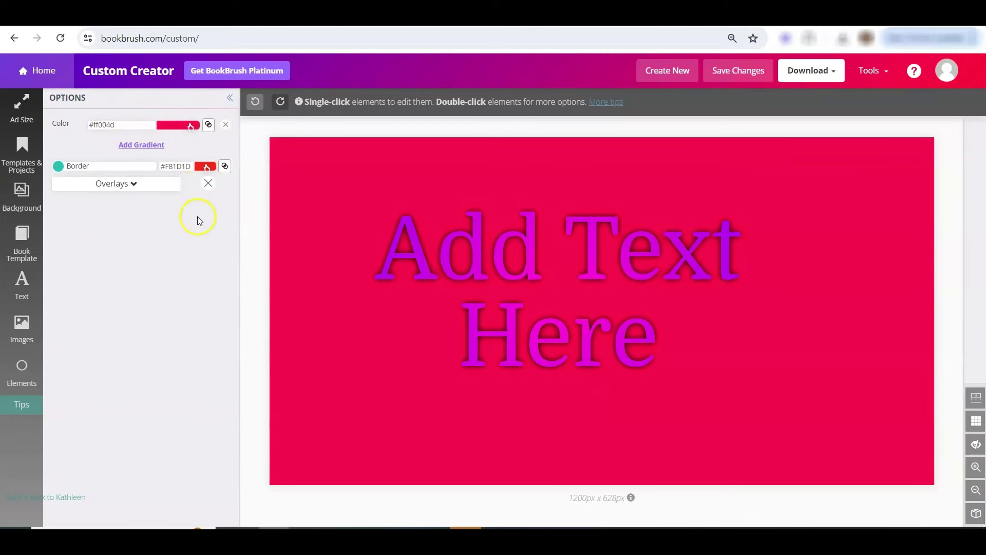
# - Add the brand logo at the top left and shift the 'Add Text Here' box right and down
pyautogui.click(22, 369)
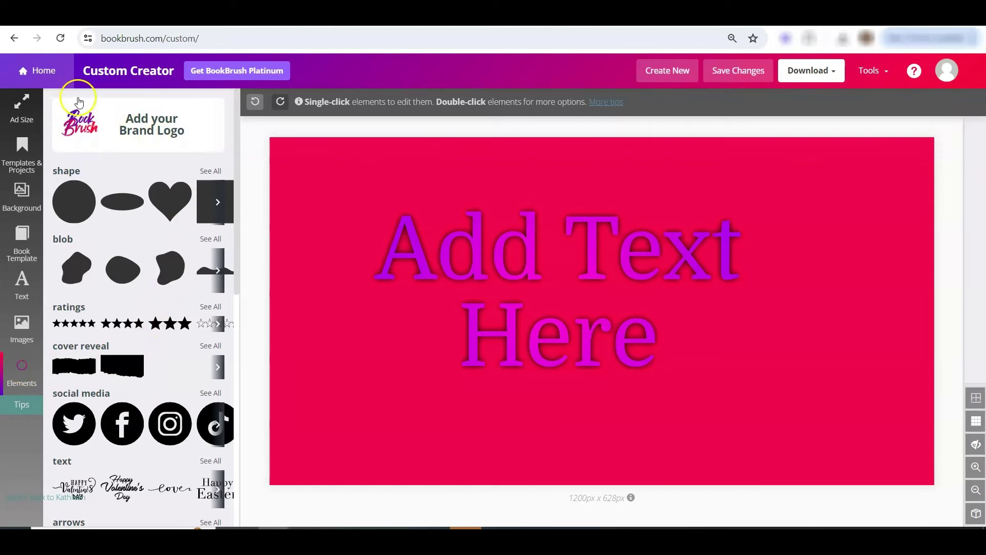
pyautogui.click(147, 133)
pyautogui.click(65, 115)
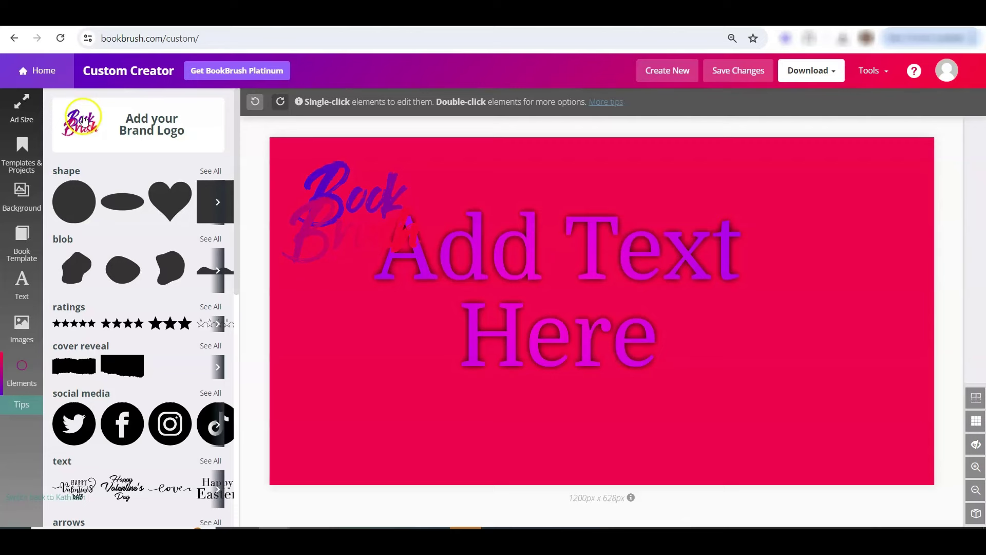
pyautogui.click(550, 232)
pyautogui.moveTo(550, 231); pyautogui.dragTo(611, 247)
# - Add a five-star rating from the ratings elements and move it down and right
pyautogui.click(22, 371)
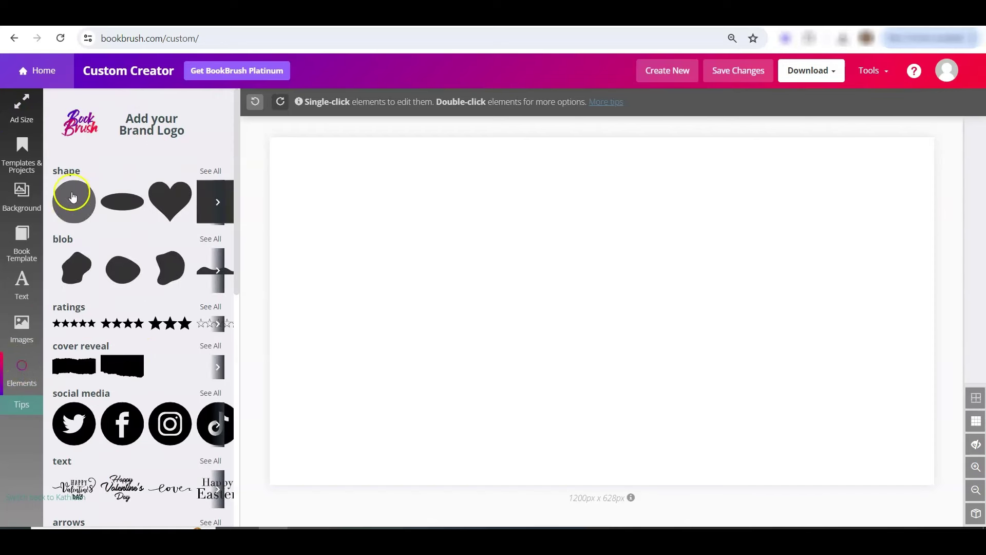
pyautogui.doubleClick(56, 170)
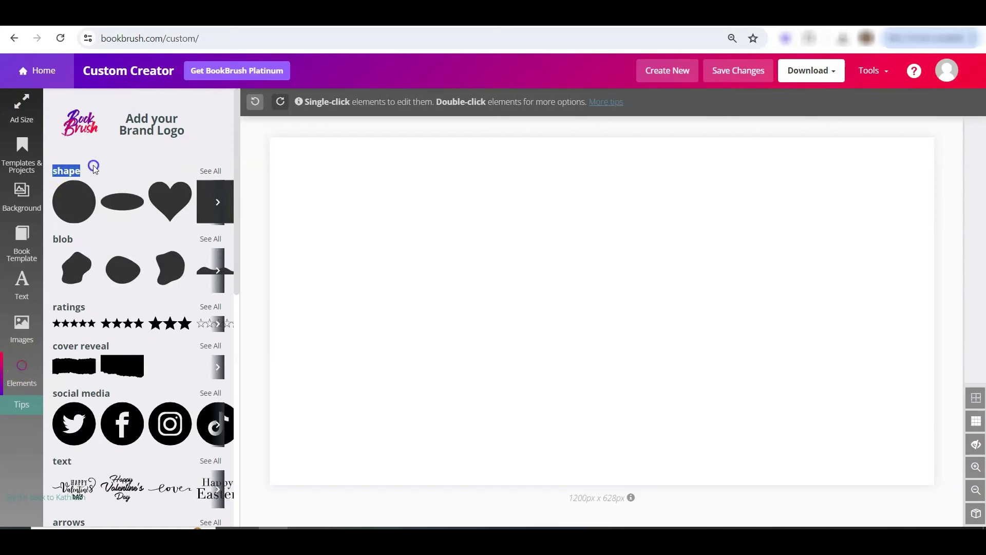
pyautogui.doubleClick(57, 239)
pyautogui.moveTo(53, 307); pyautogui.dragTo(97, 311)
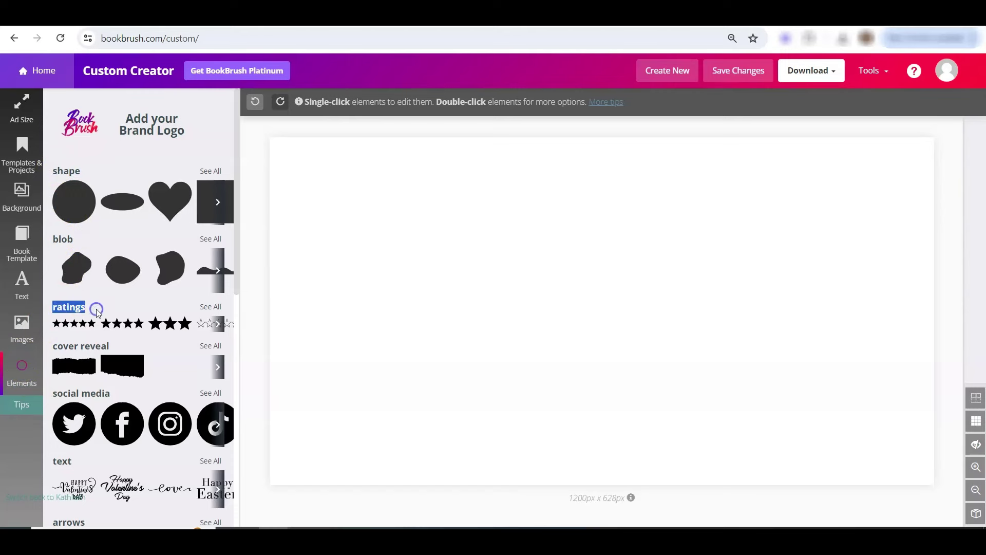
pyautogui.click(200, 308)
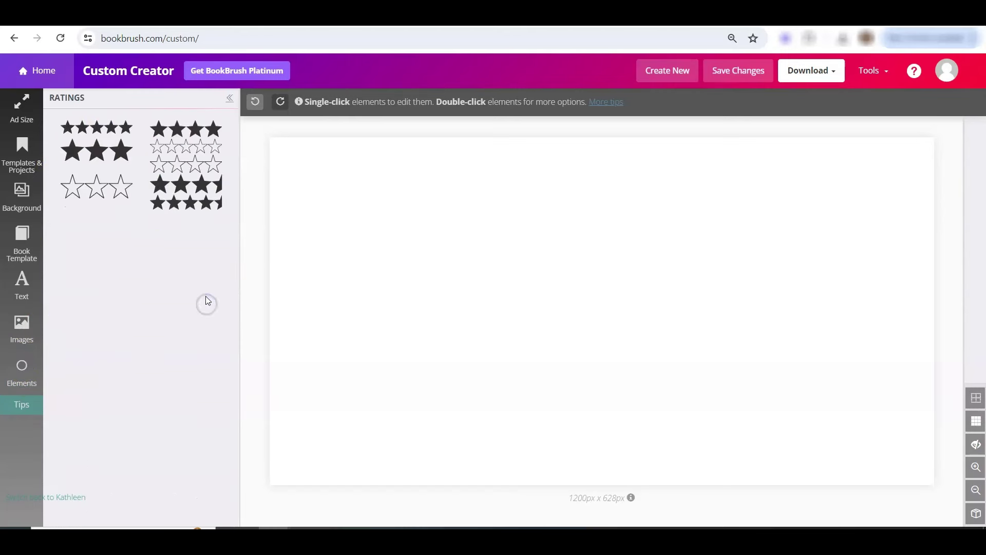
pyautogui.click(110, 130)
pyautogui.moveTo(333, 151); pyautogui.dragTo(365, 222)
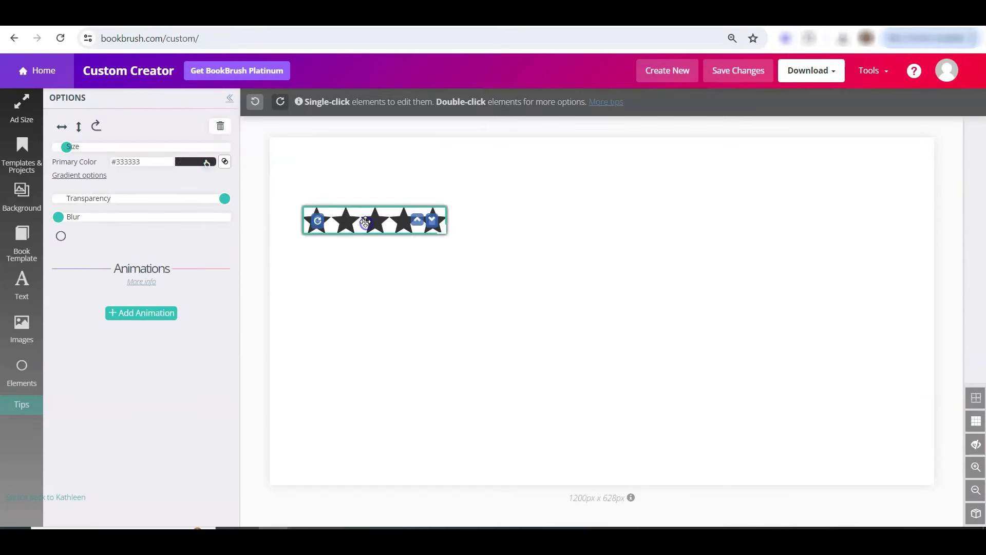
# - Colour the stars with a gradient from brand purple #7700ff to brand red #ff004d
pyautogui.moveTo(52, 163); pyautogui.dragTo(95, 163)
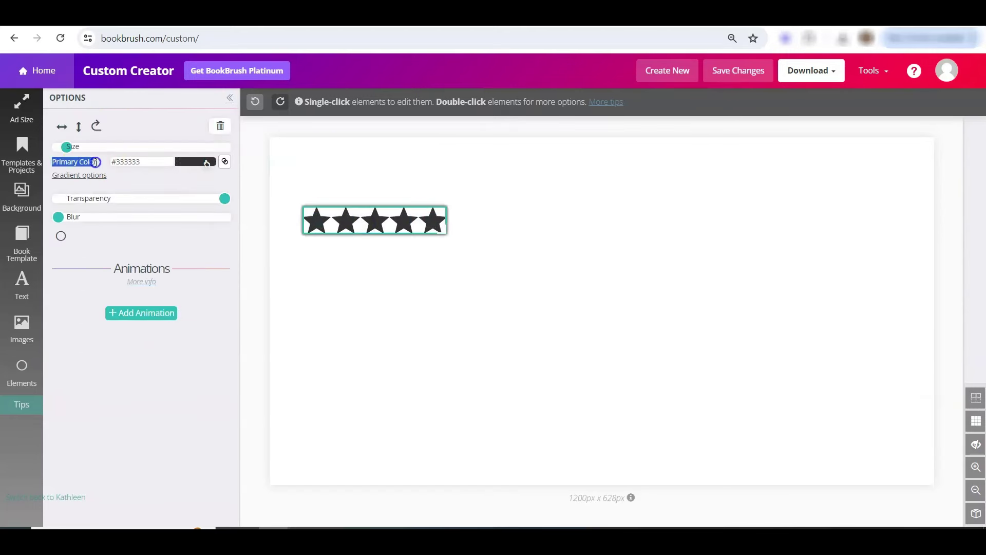
pyautogui.moveTo(215, 165); pyautogui.dragTo(200, 168)
pyautogui.click(225, 161)
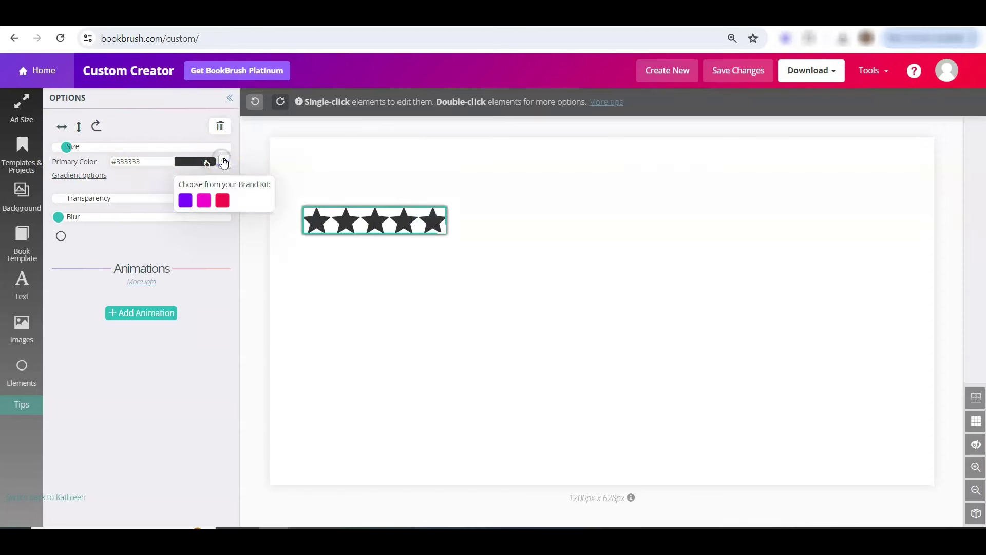
pyautogui.click(186, 201)
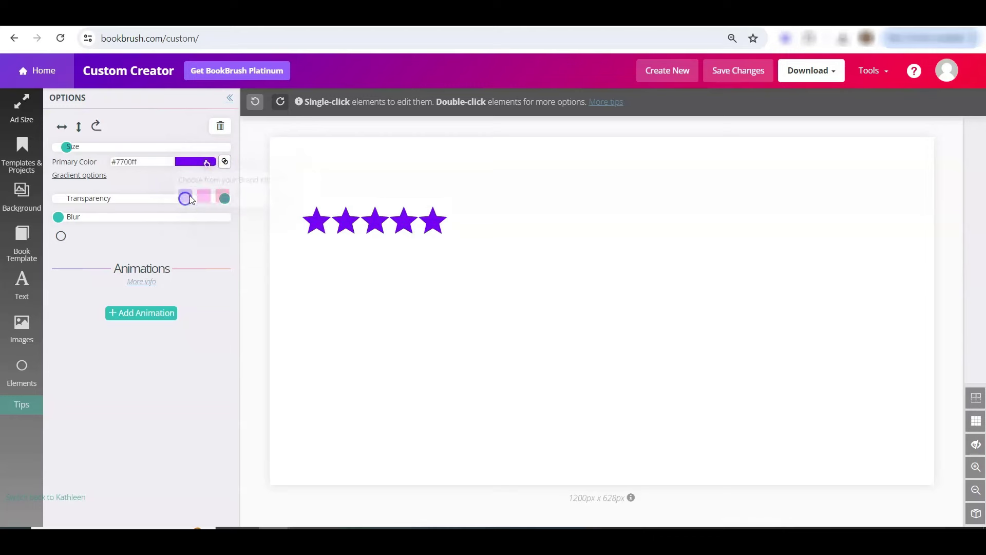
pyautogui.click(98, 176)
pyautogui.click(208, 177)
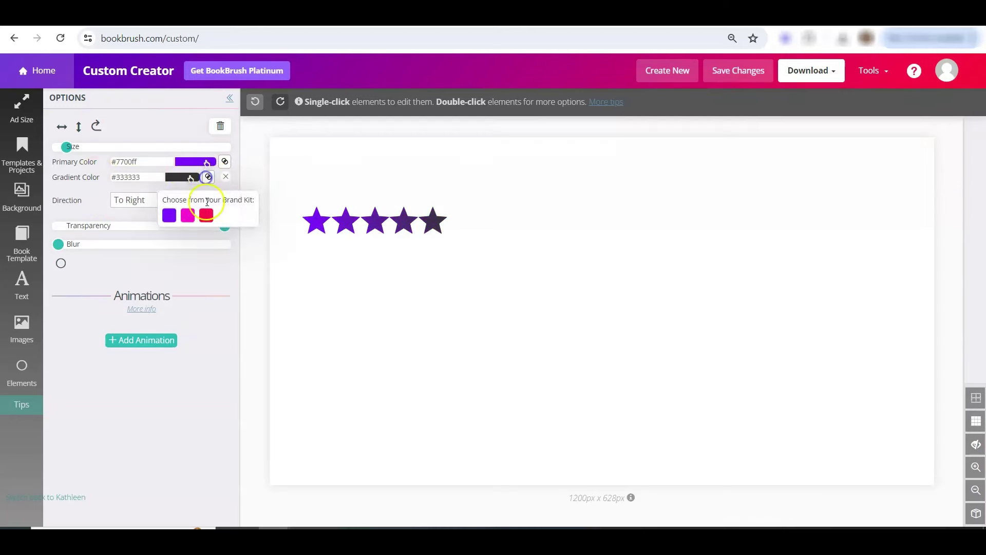
pyautogui.click(215, 216)
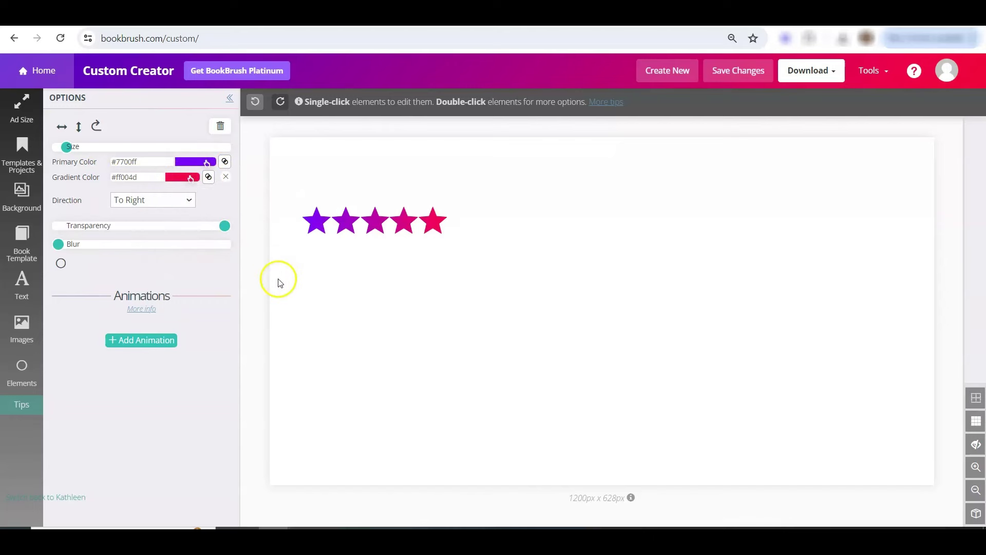
# - Add a large double-headed arrow over the stars and show its brand kit colours
pyautogui.click(14, 383)
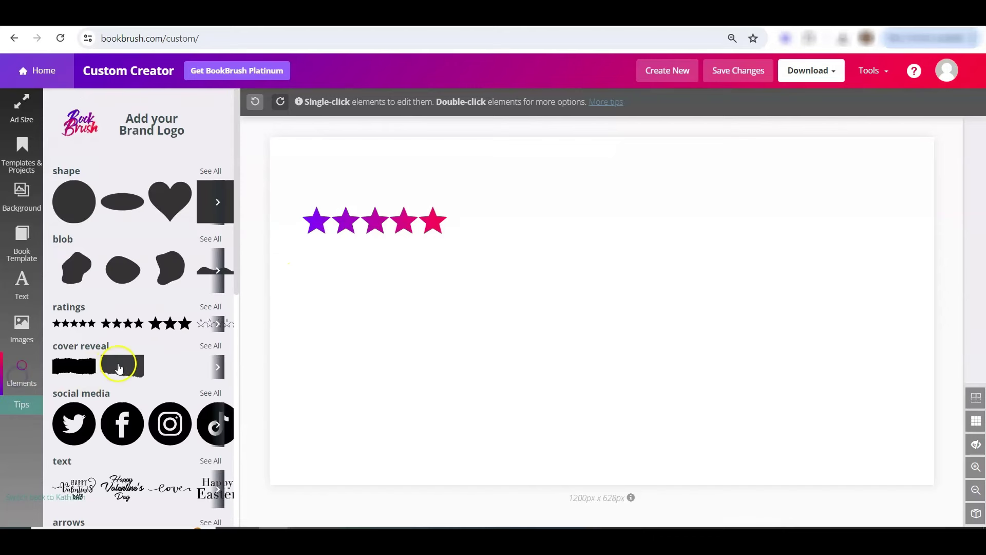
pyautogui.scroll(-6, 172, 277)
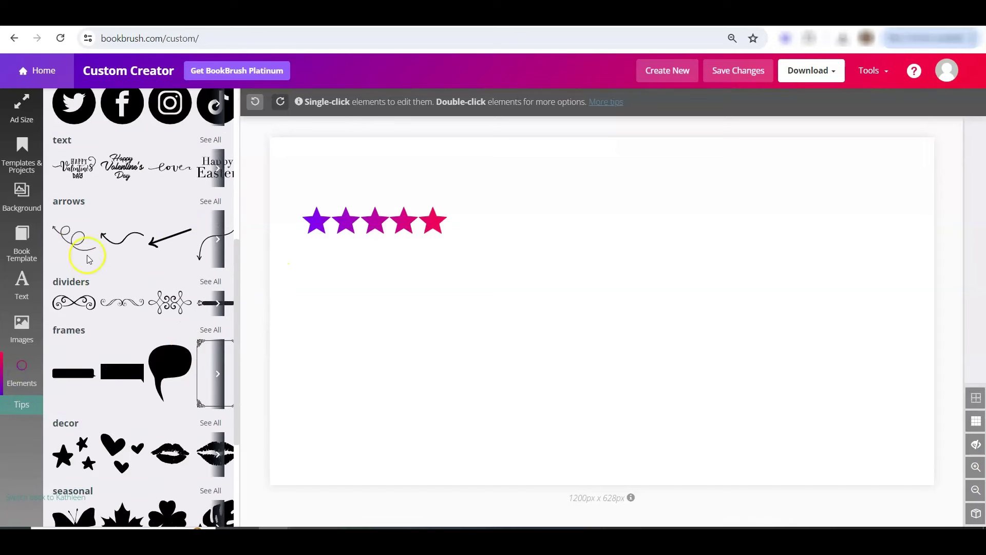
pyautogui.click(203, 209)
pyautogui.click(206, 370)
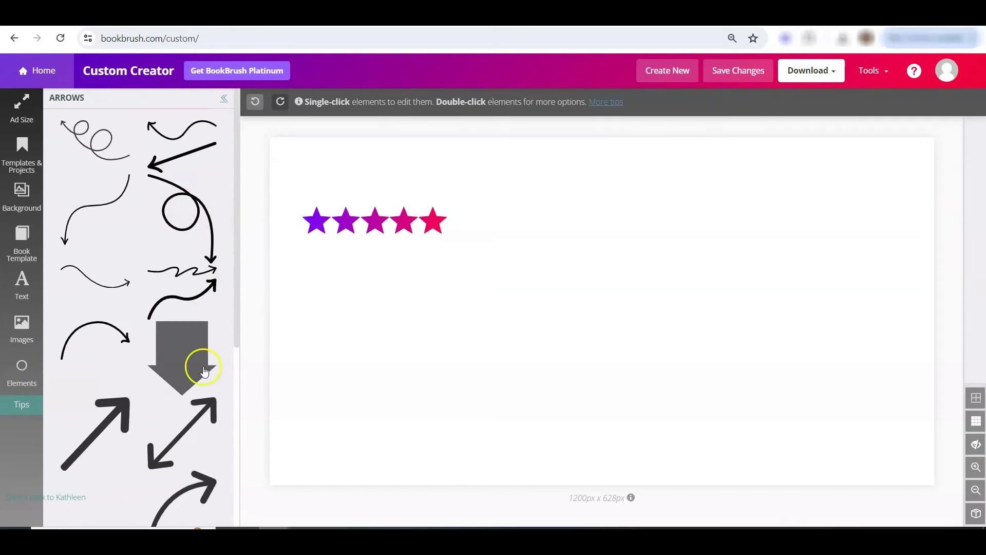
pyautogui.scroll(-1, 208, 390)
pyautogui.click(187, 370)
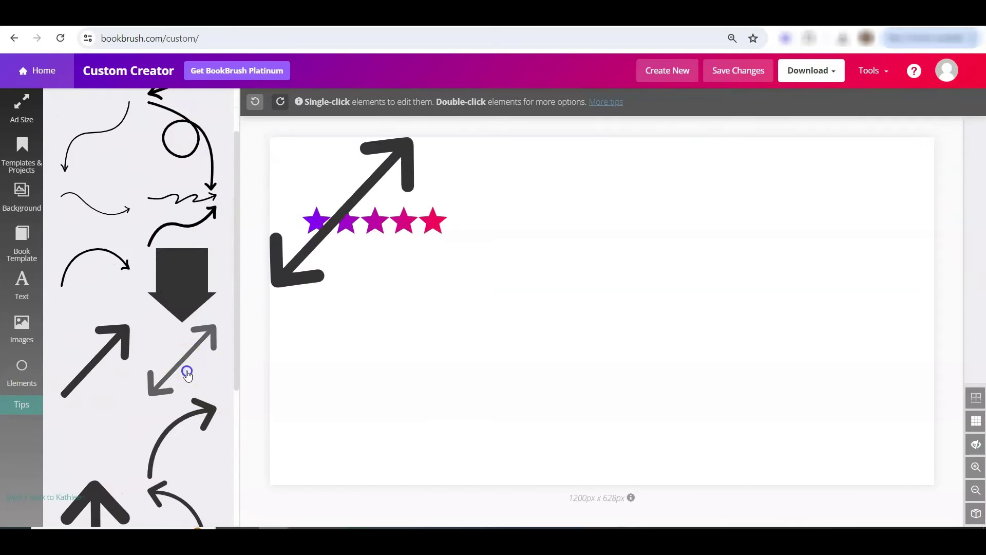
pyautogui.scroll(-1, 187, 370)
pyautogui.click(359, 194)
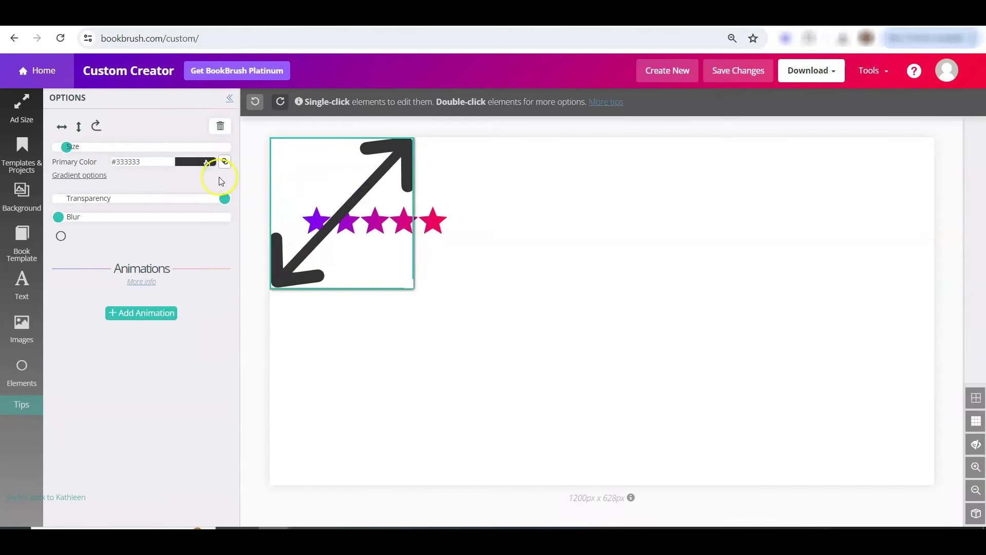
pyautogui.click(226, 163)
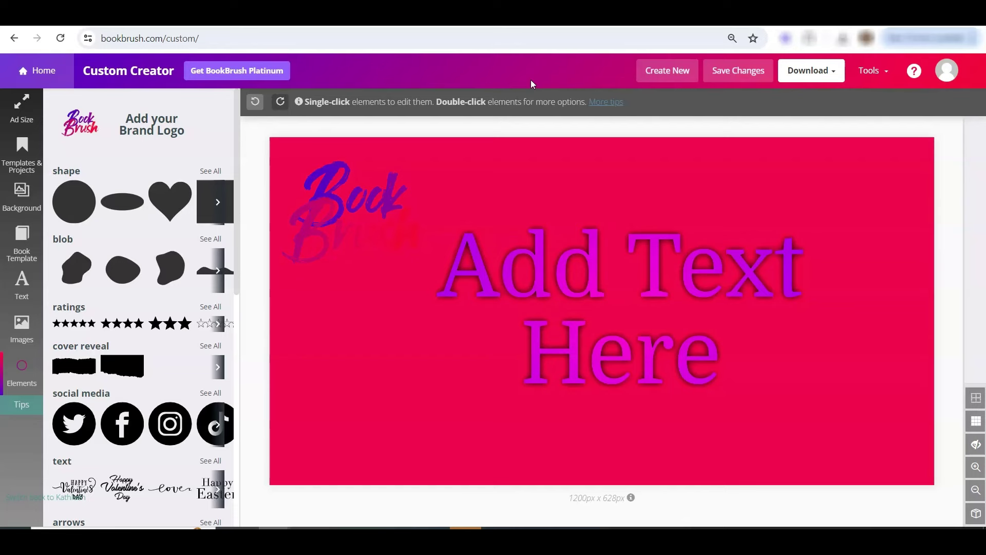
# - Select the 'Add Text Here' text and open the full font collection from the Font list
pyautogui.click(610, 257)
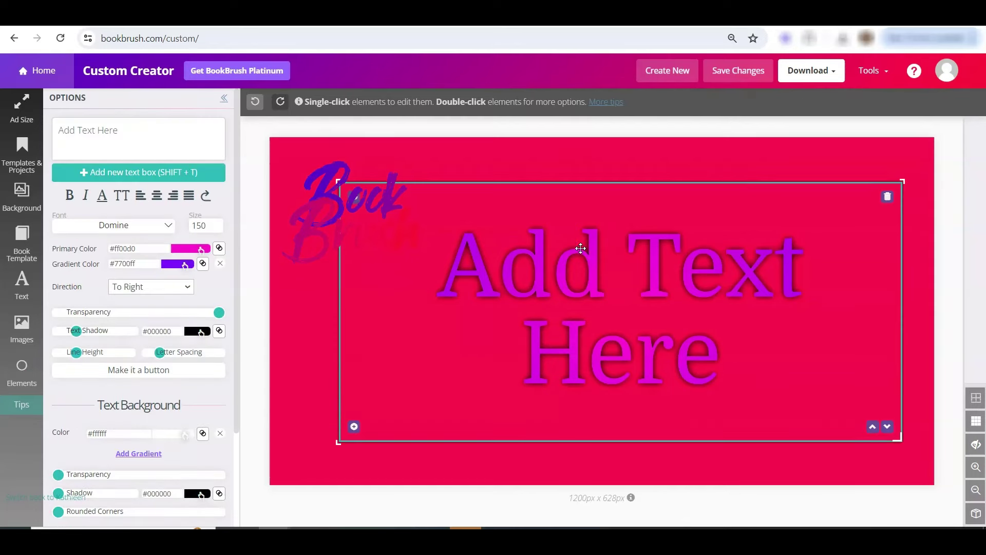
pyautogui.click(103, 175)
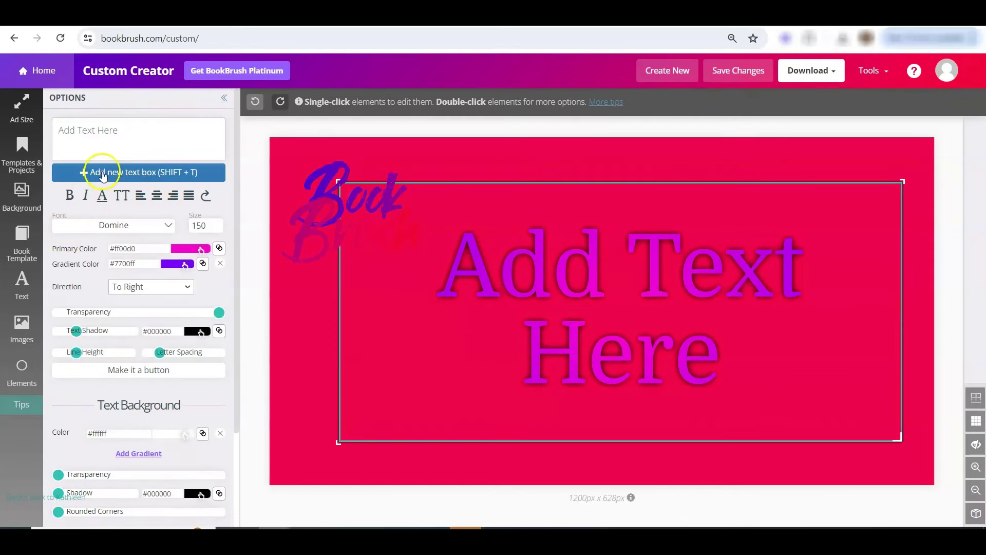
pyautogui.click(117, 224)
pyautogui.click(126, 241)
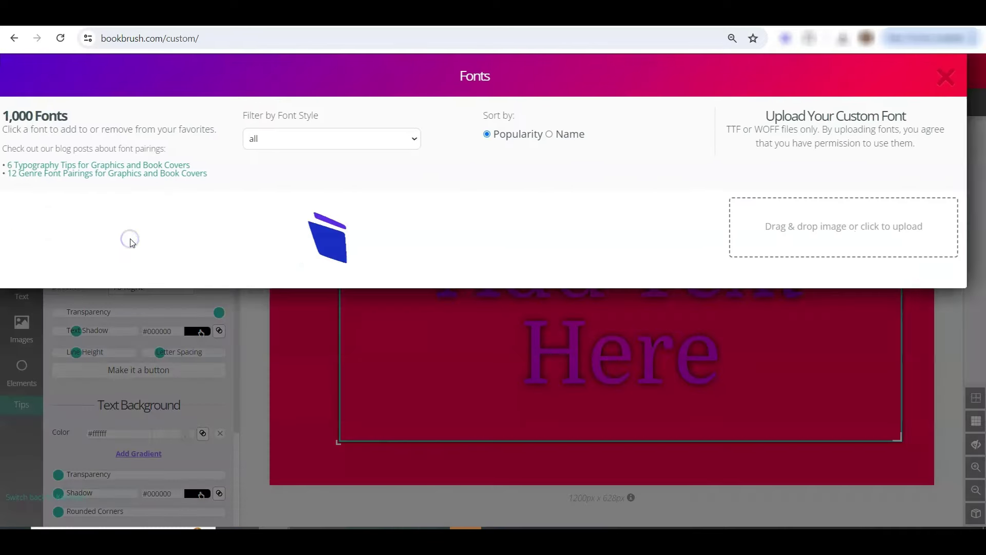
pyautogui.tripleClick(14, 115)
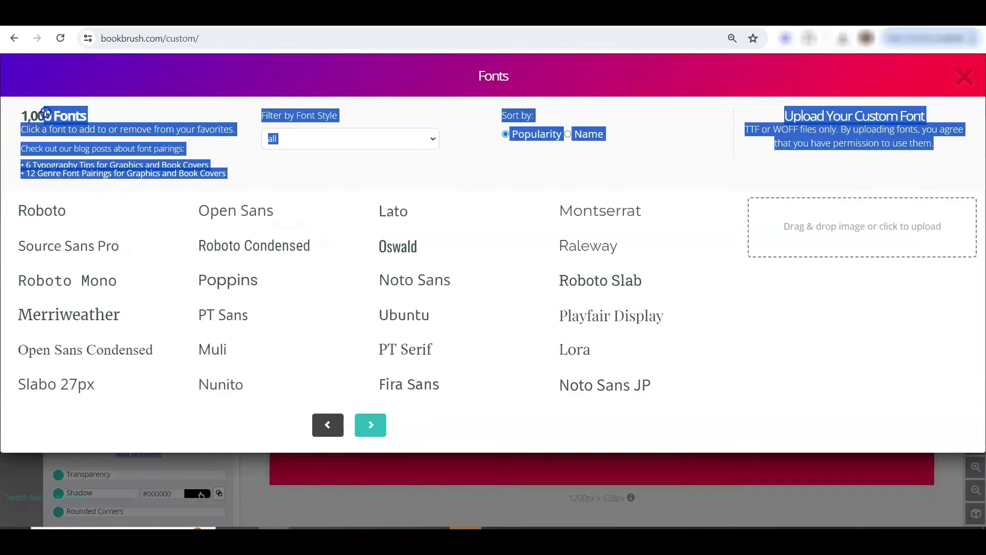
pyautogui.click(95, 107)
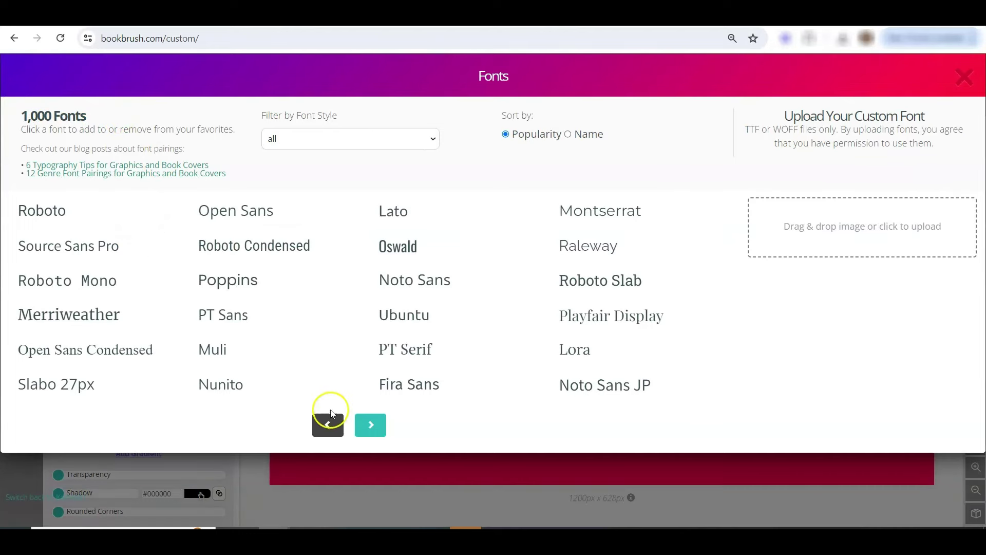
# - On the next page of fonts, add Dosis to the favourite fonts
pyautogui.click(374, 424)
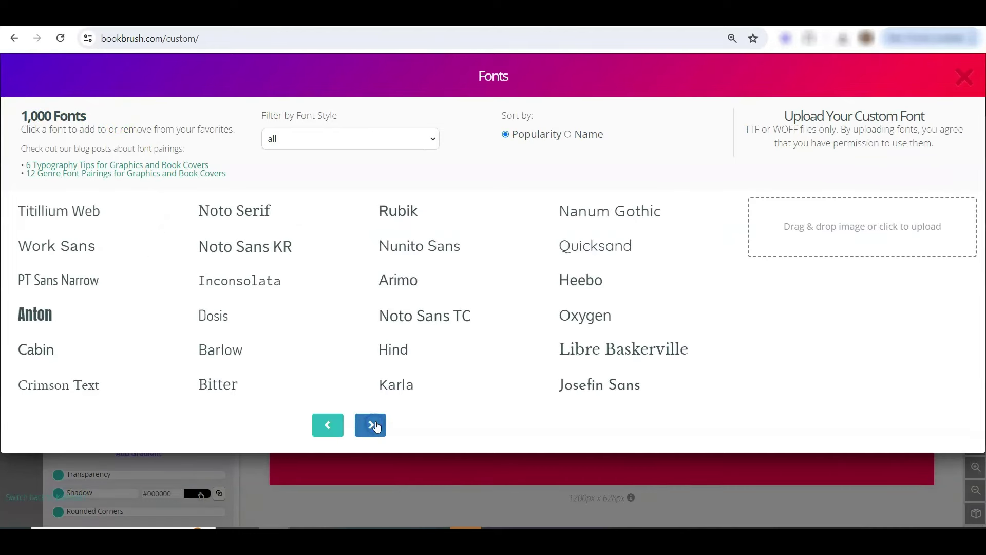
pyautogui.click(381, 418)
pyautogui.click(234, 316)
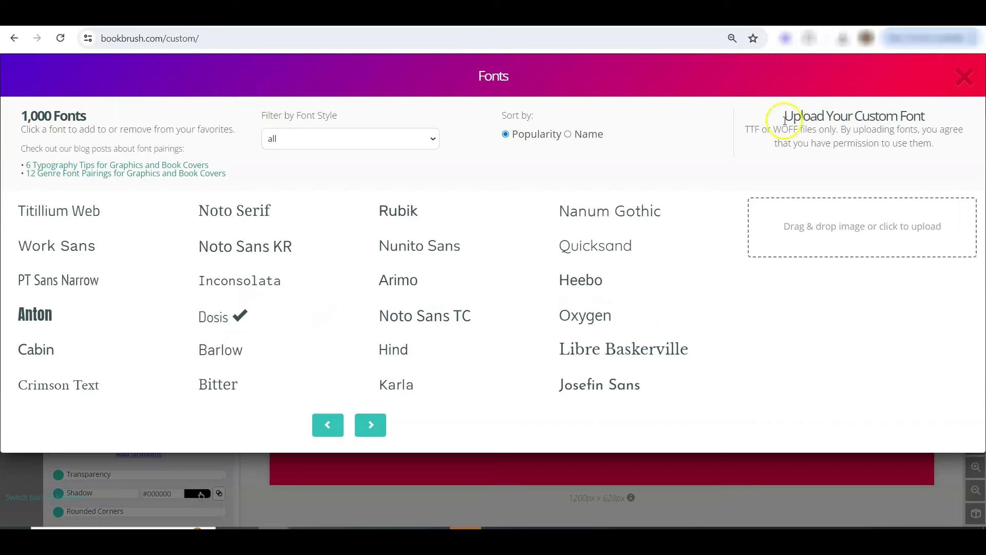
pyautogui.moveTo(775, 116); pyautogui.dragTo(934, 113)
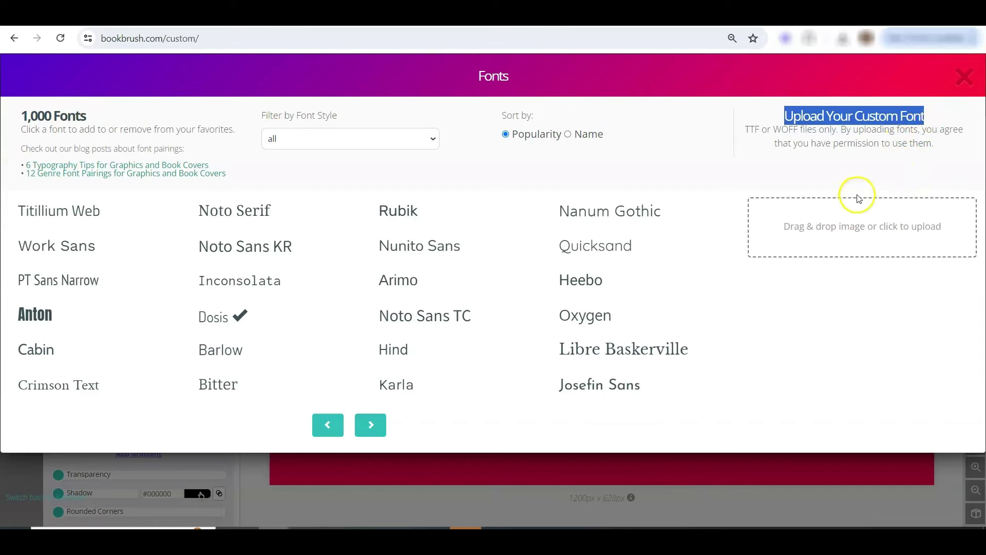
# - Close the font collection and leave the editor for the BookBrush home page
pyautogui.click(967, 80)
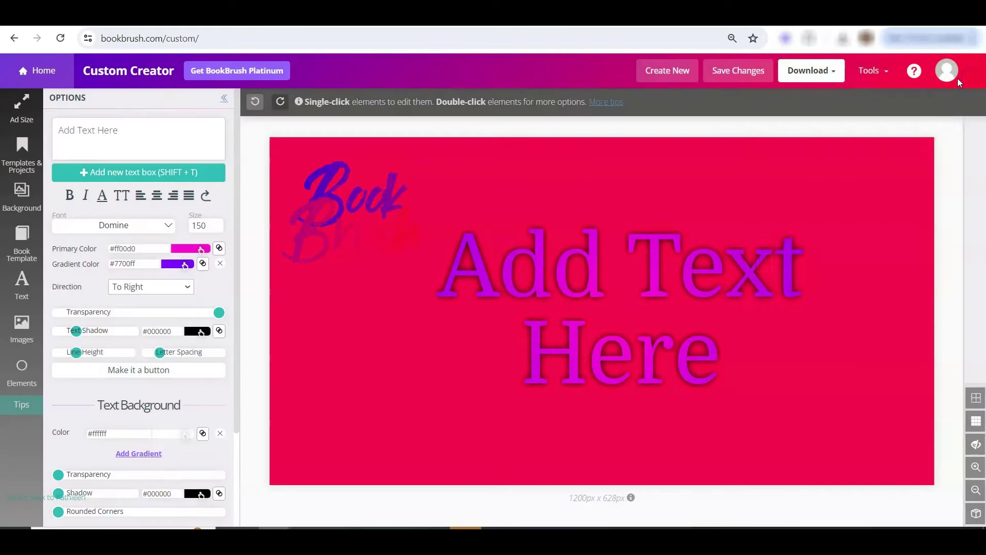
pyautogui.click(34, 69)
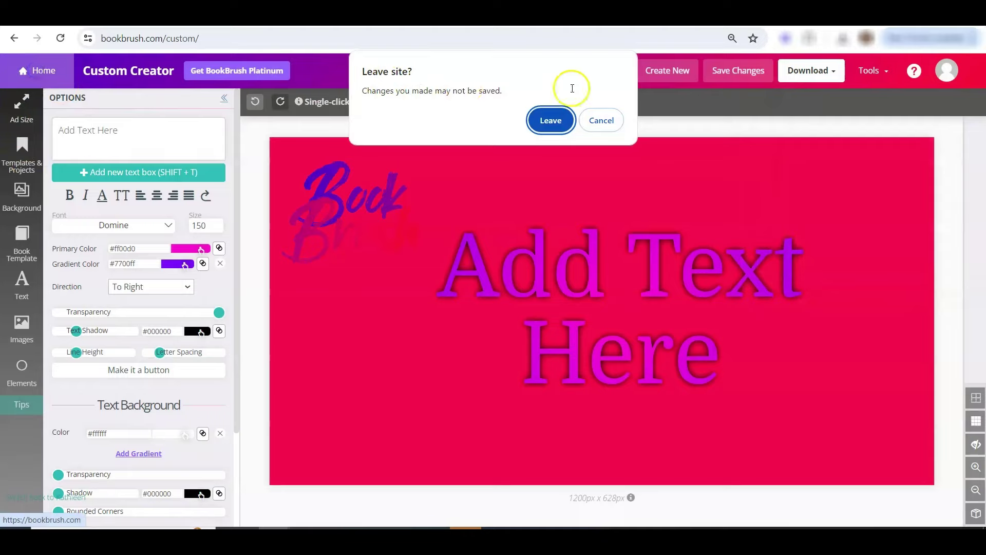
pyautogui.click(549, 119)
# - In the Brand Kit, set the primary font to Dosis
pyautogui.click(73, 155)
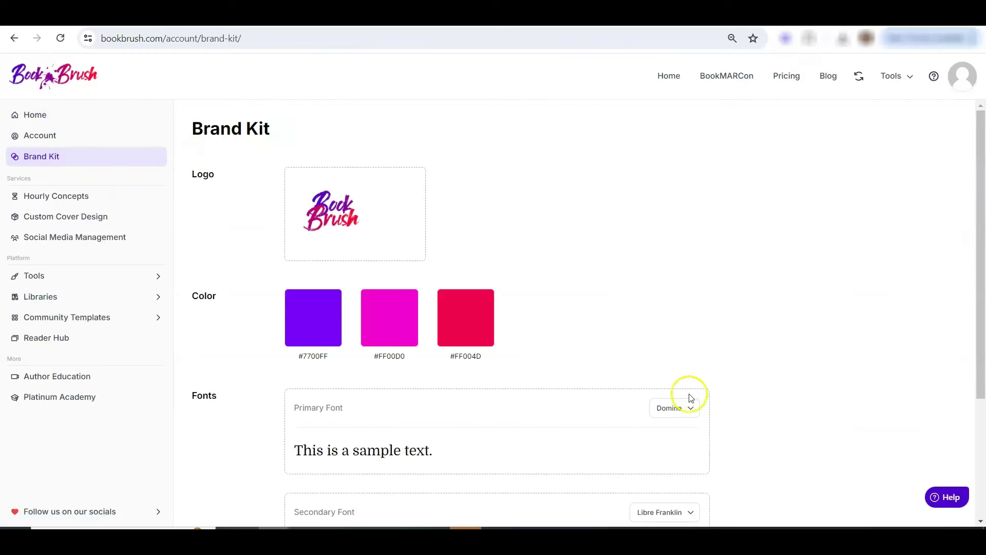
pyautogui.click(692, 409)
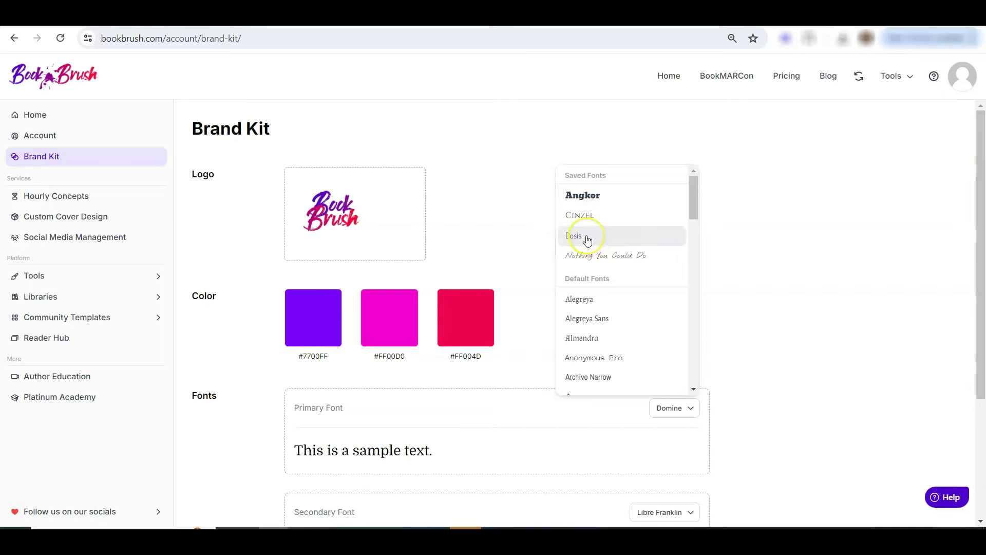
pyautogui.click(587, 239)
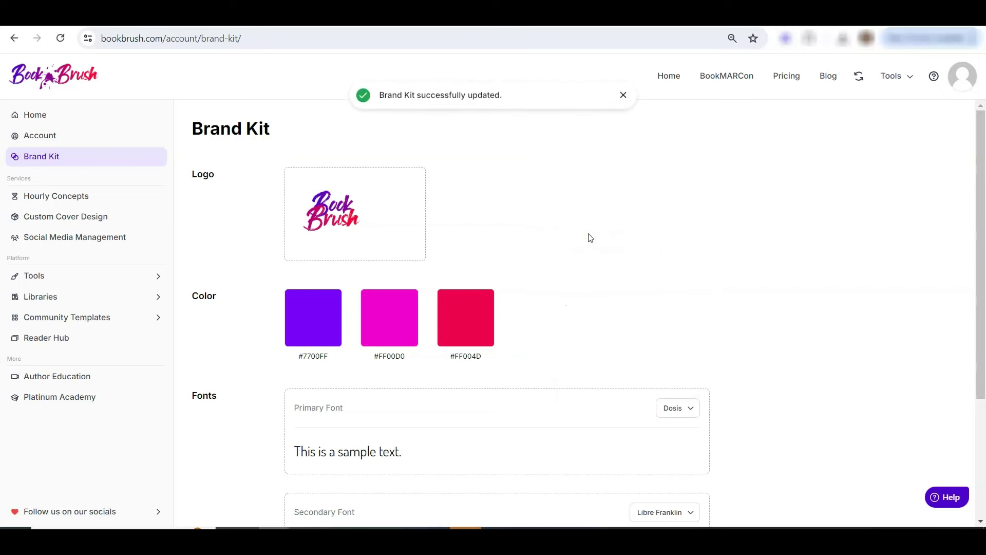